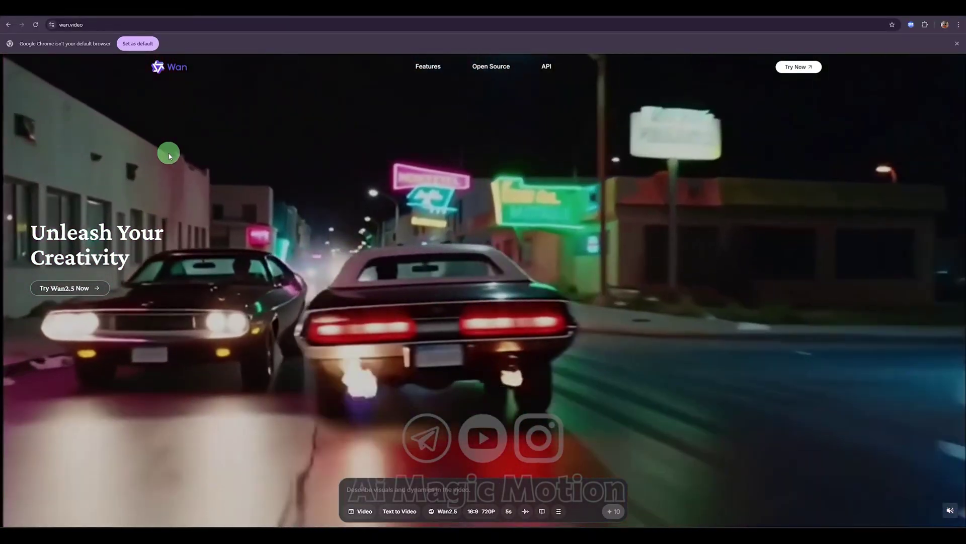
Paste the copied warehouse prompt into Whisk and set the aspect ratio to 16:9.
left_click(127, 13)
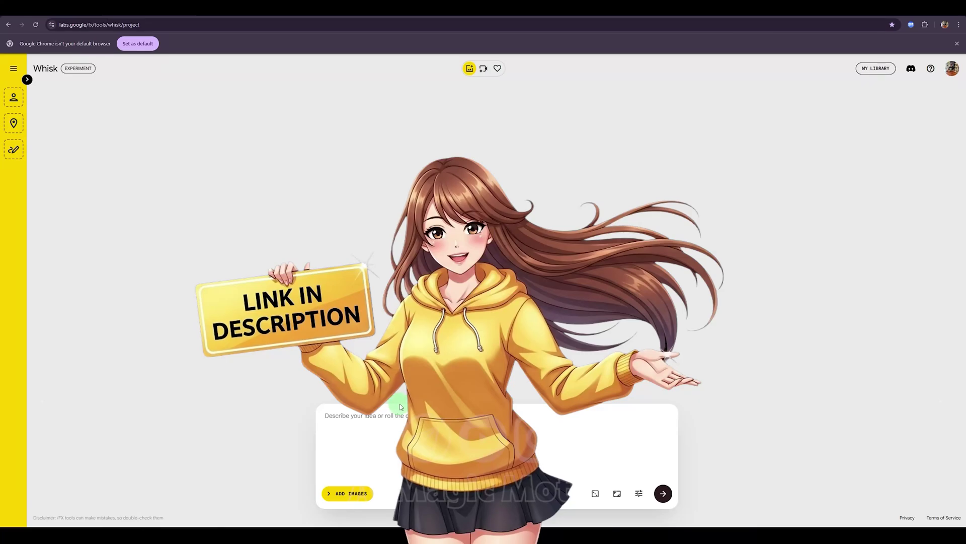
right_click(406, 422)
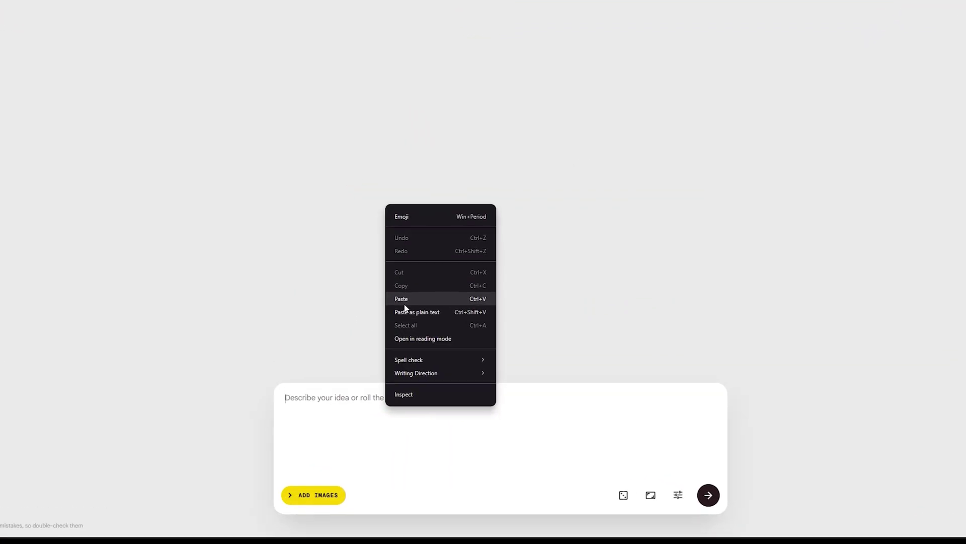
left_click(373, 227)
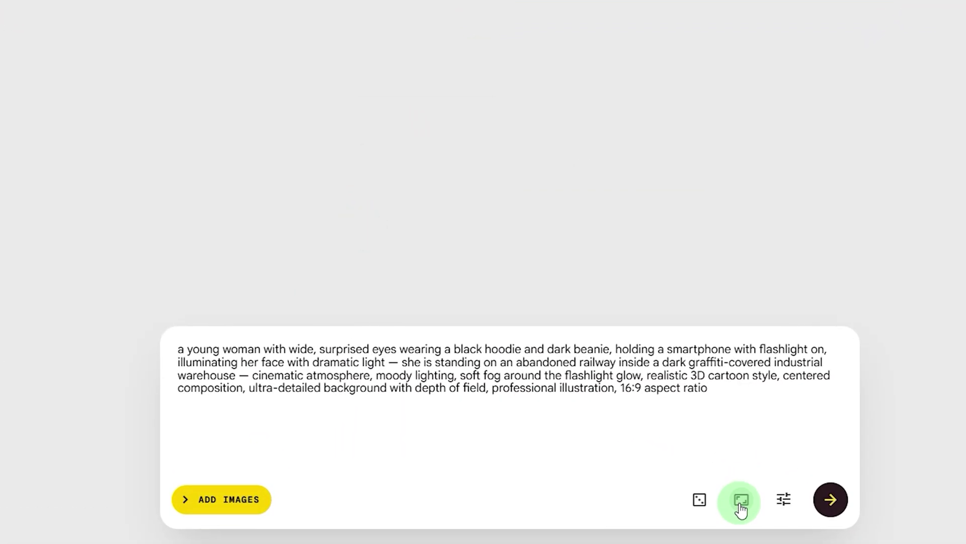
left_click(715, 498)
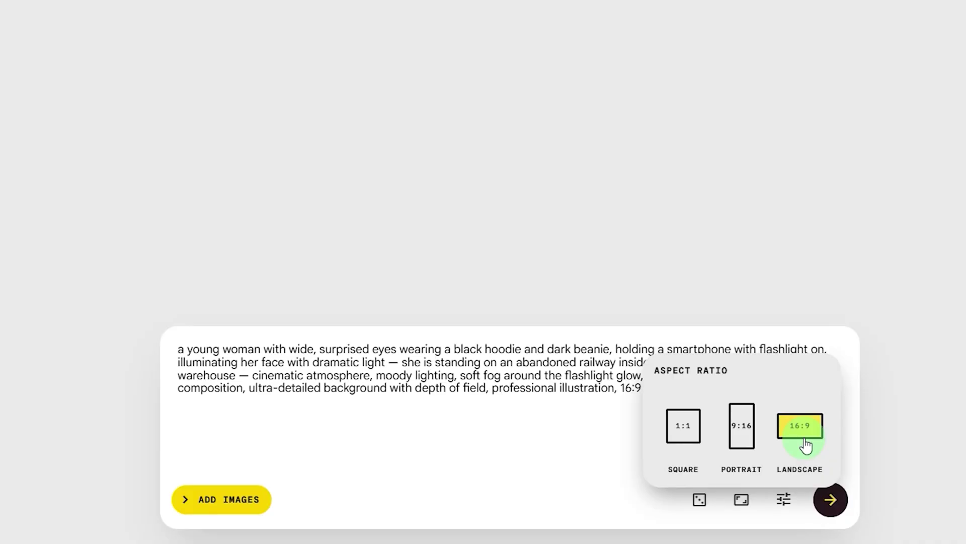
left_click(743, 438)
left_click(604, 422)
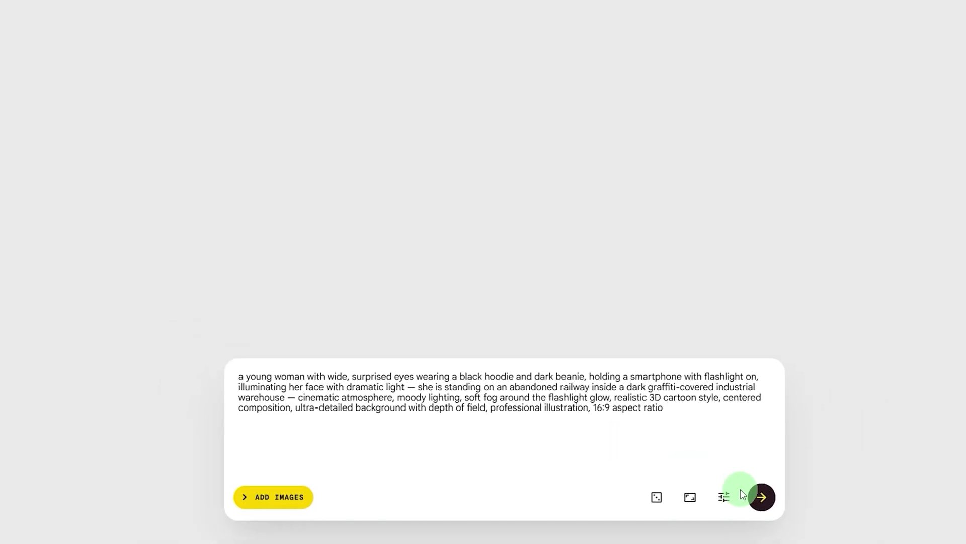
Generate the two warehouse images and download the right-hand one.
left_click(672, 498)
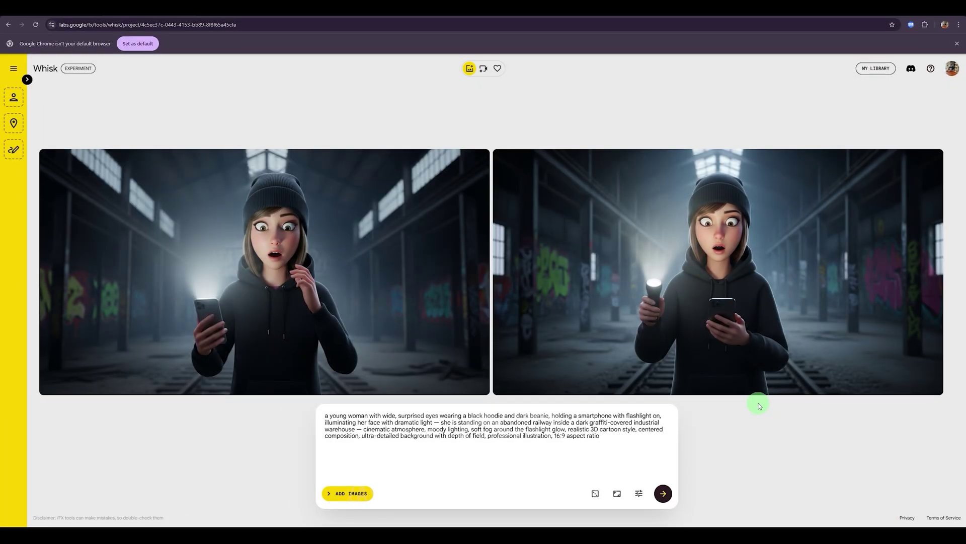
mouse_move(791, 233)
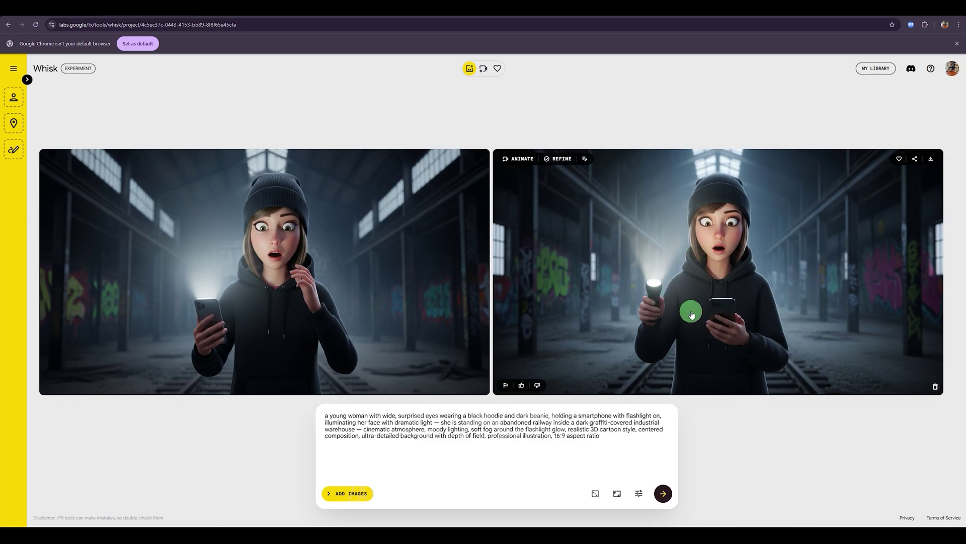
left_click(930, 161)
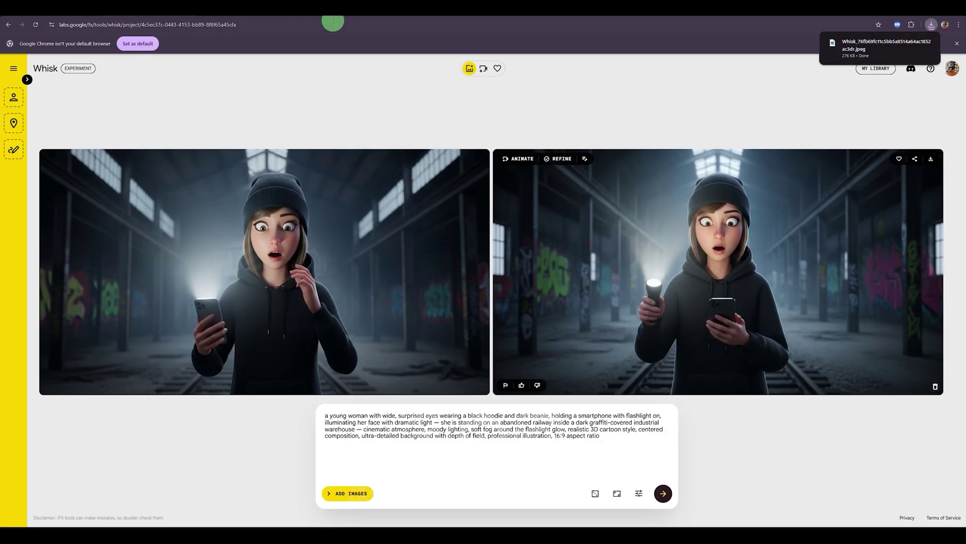
Copy the Prompt 1 JSON block from the Google Docs prompt document.
left_click(319, 7)
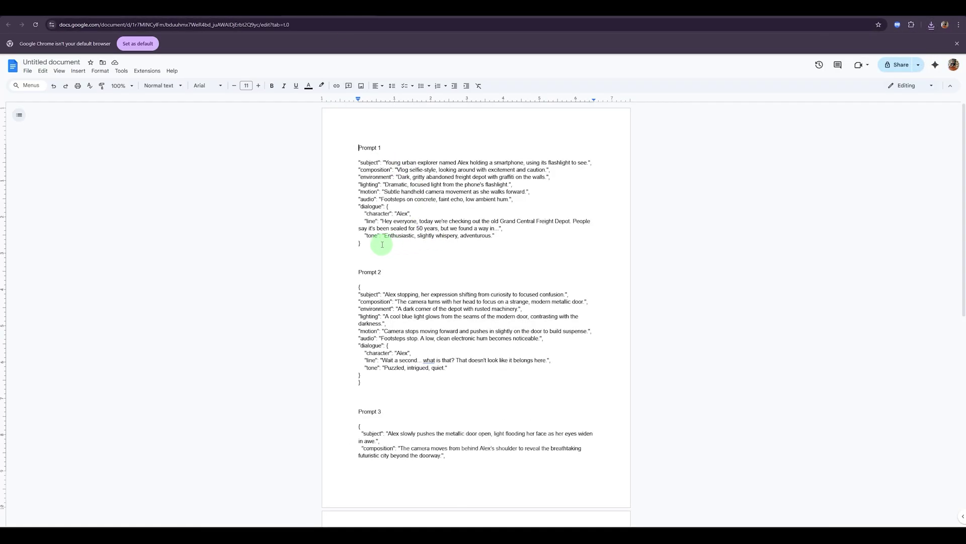
left_click_drag(365, 242, 345, 162)
right_click(373, 171)
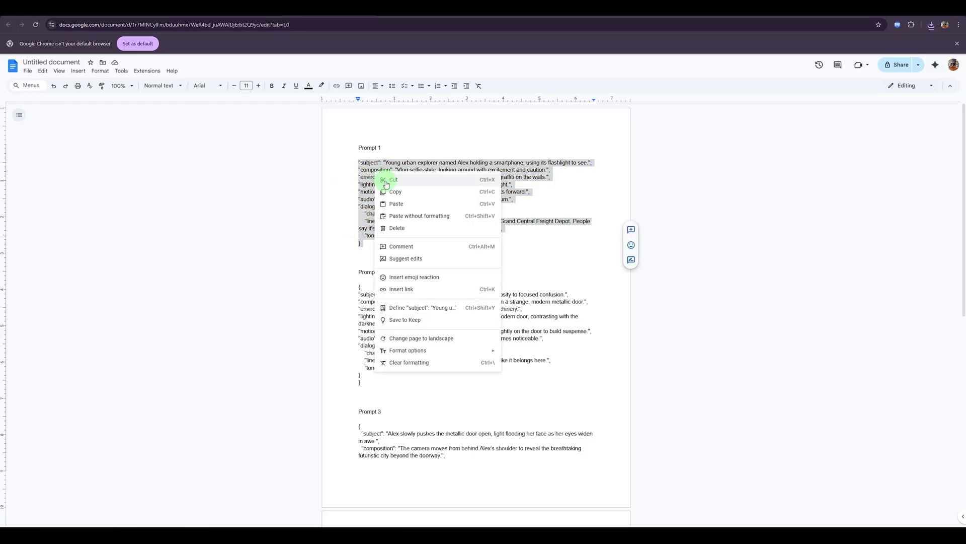
left_click(389, 190)
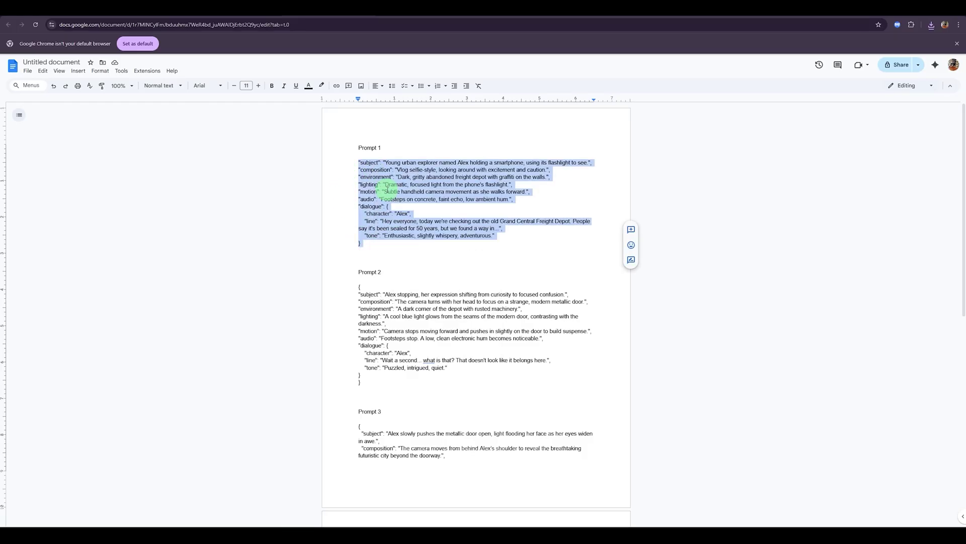
left_click(407, 243)
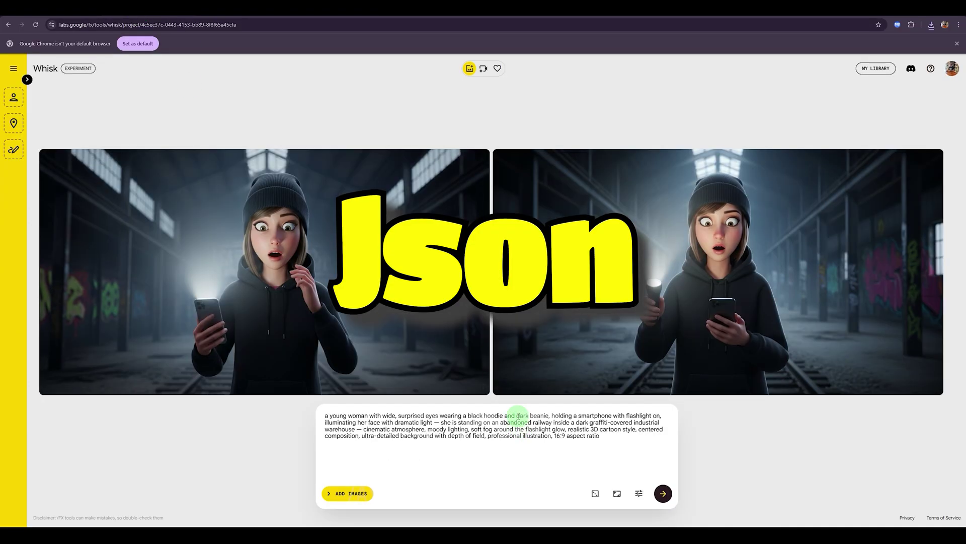
Replace the Whisk prompt with the Prompt 1 JSON.
key("ctrl+a")
key("BackSpace")
key("ctrl+v")
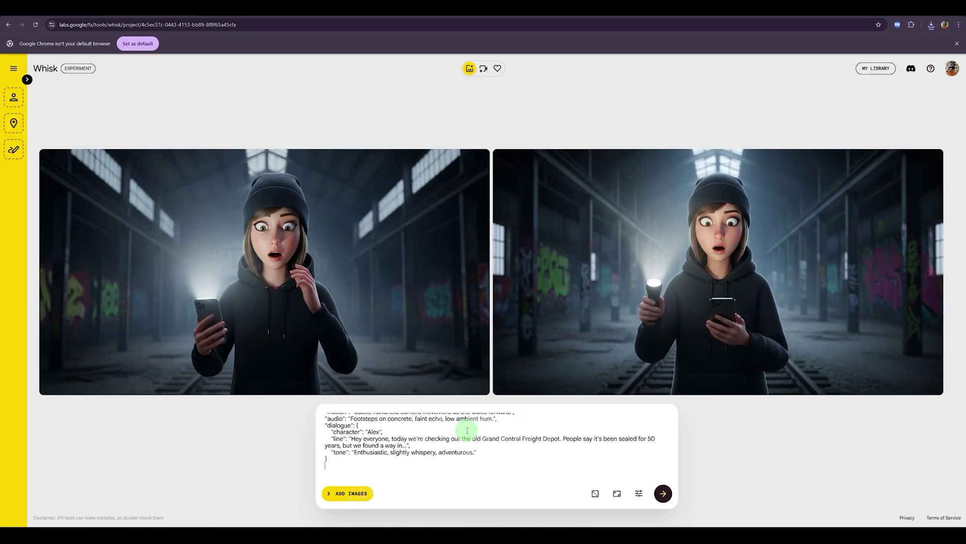
Load the downloaded warehouse image as the Subject reference.
left_click(27, 80)
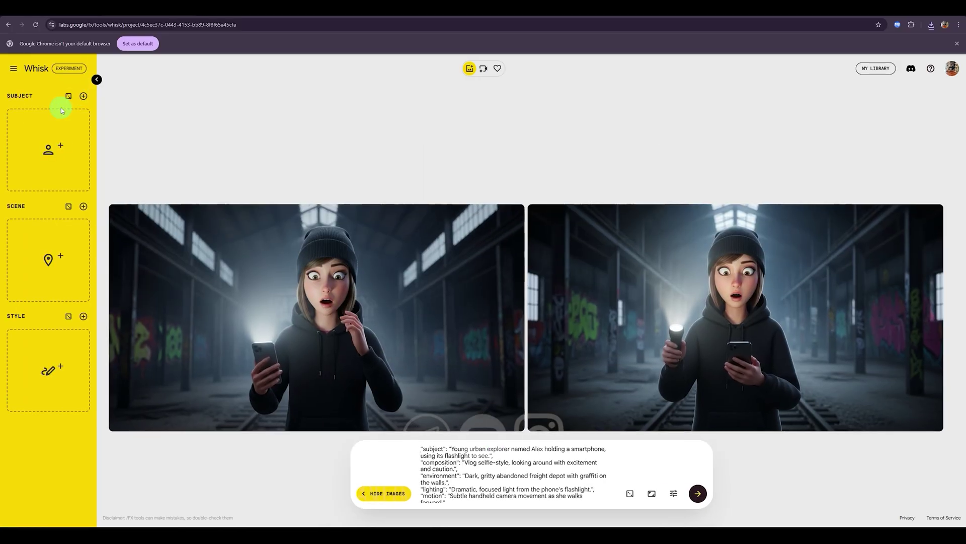
left_click(95, 82)
left_click(334, 491)
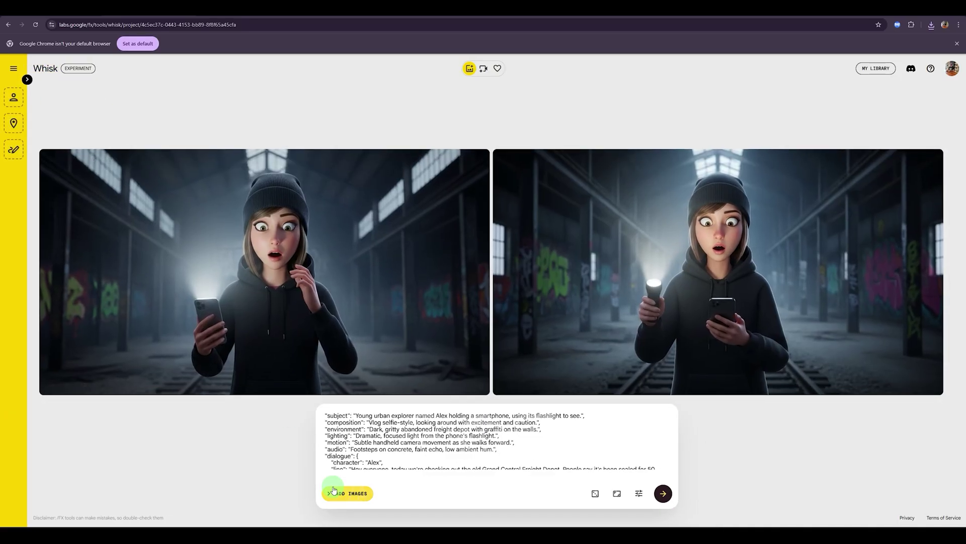
left_click(355, 498)
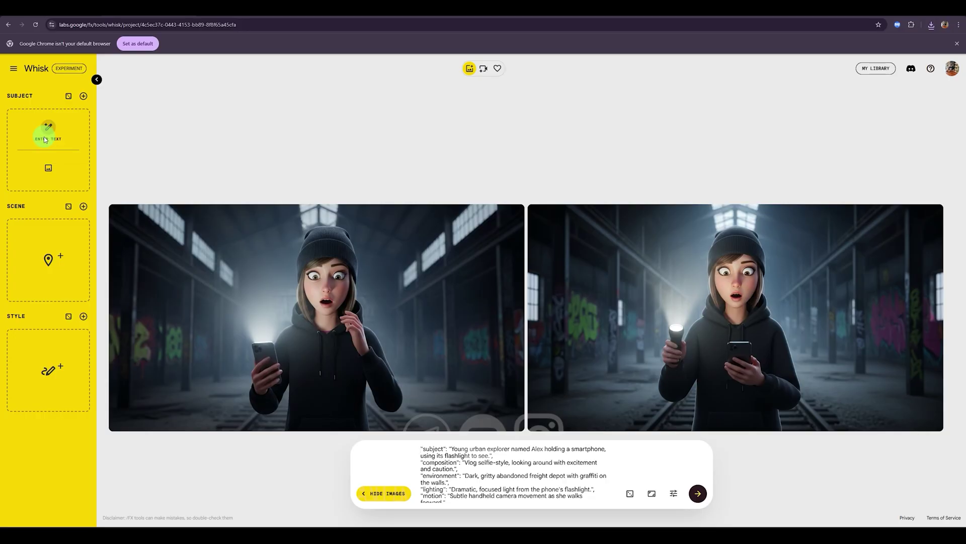
mouse_move(71, 234)
left_click(52, 175)
double_click(77, 104)
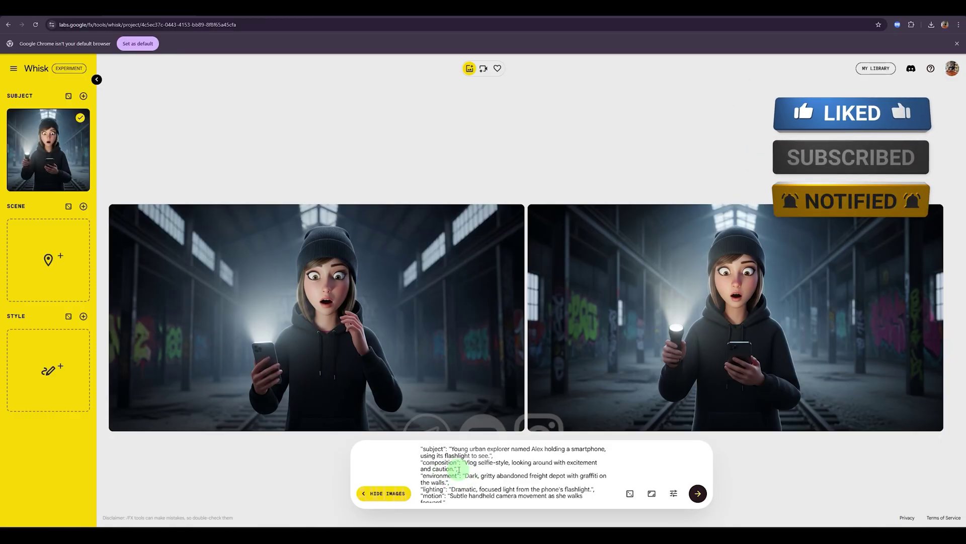
Generate new flashlight images from the Subject image and download the lower-left one.
left_click(698, 493)
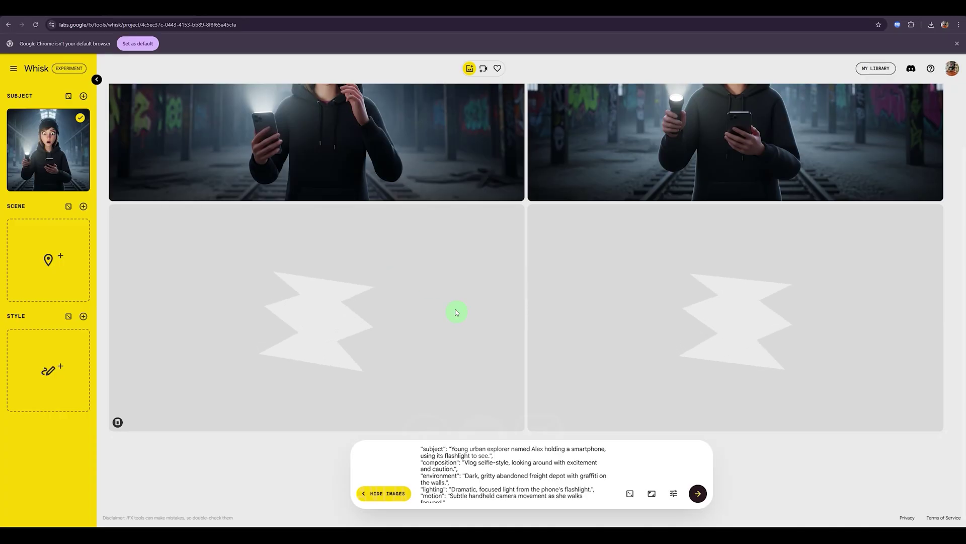
left_click(673, 497)
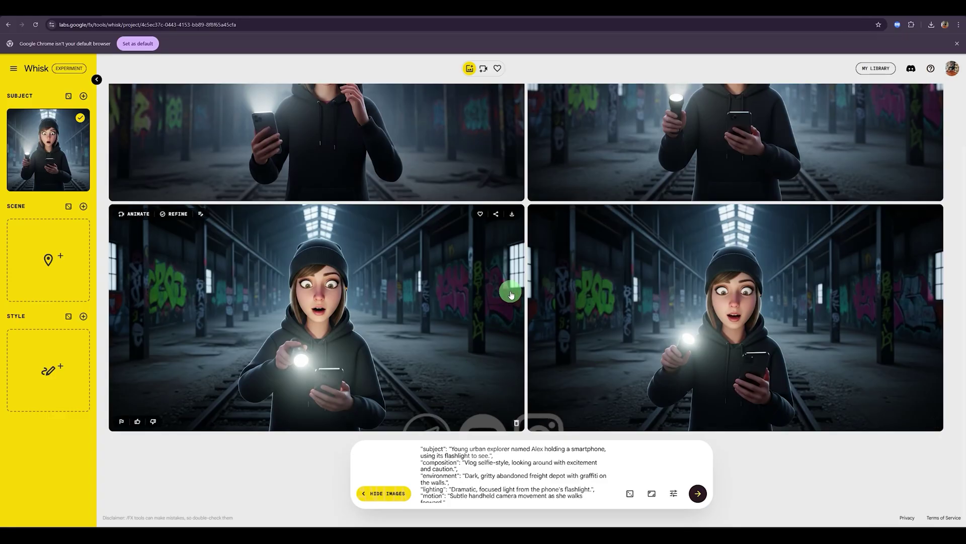
left_click(512, 218)
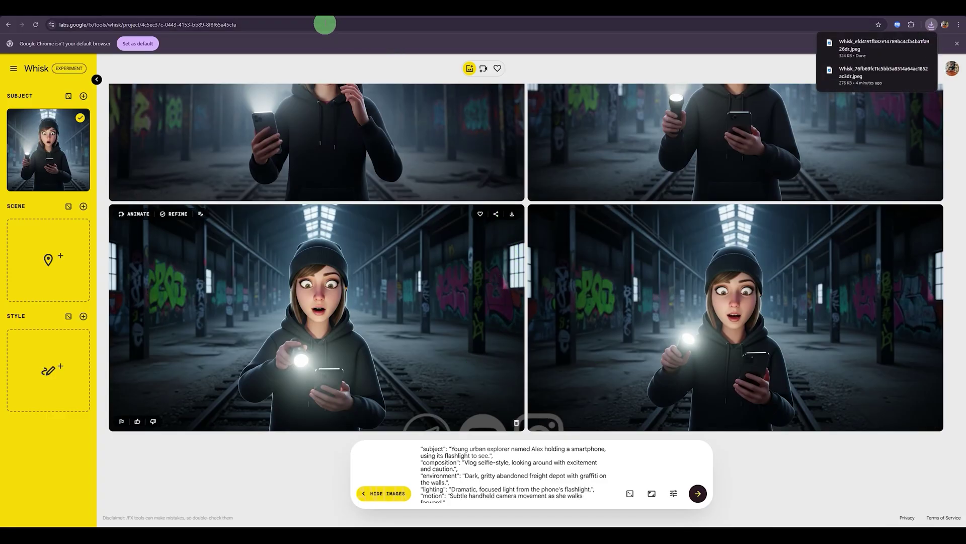
Copy the Prompt 2 JSON block from the prompt document and return to Whisk.
left_click(319, 20)
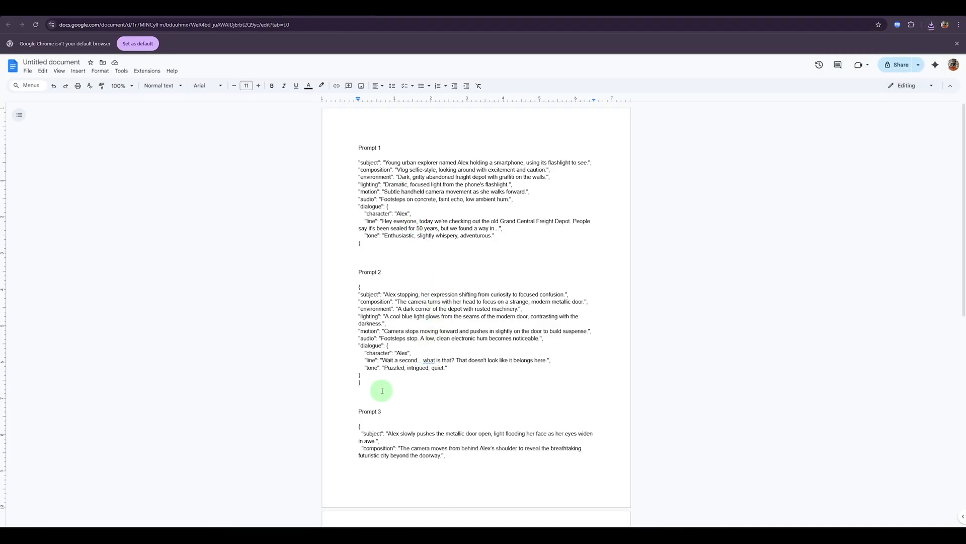
left_click_drag(382, 391, 356, 286)
right_click(377, 298)
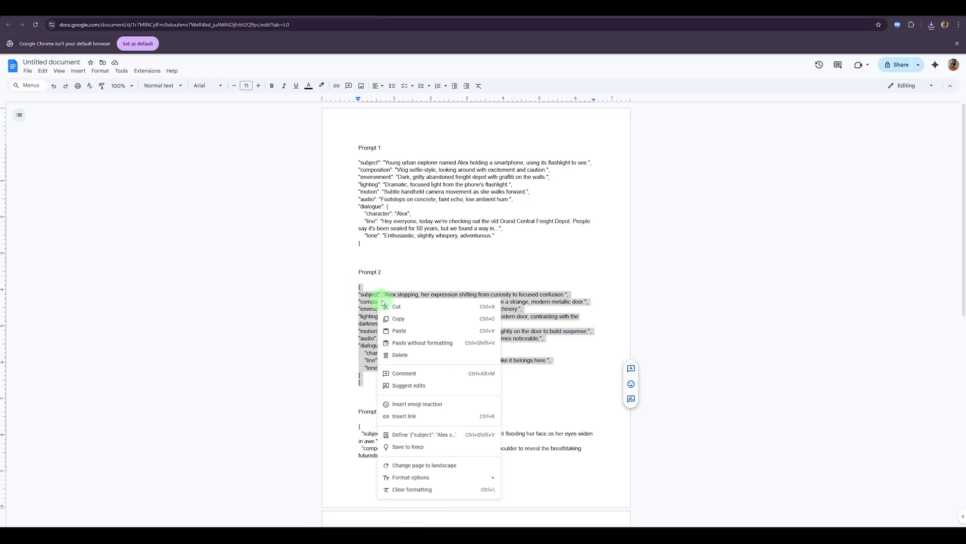
left_click(389, 314)
left_click(153, 15)
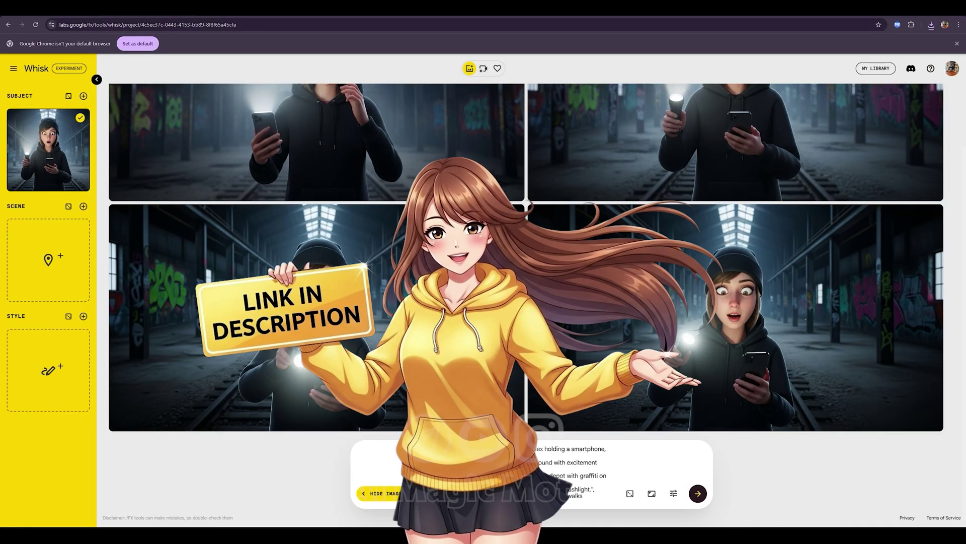
Swap in the Prompt 2 JSON, generate, and download the right-hand glowing-door image.
key("ctrl+a")
key("BackSpace")
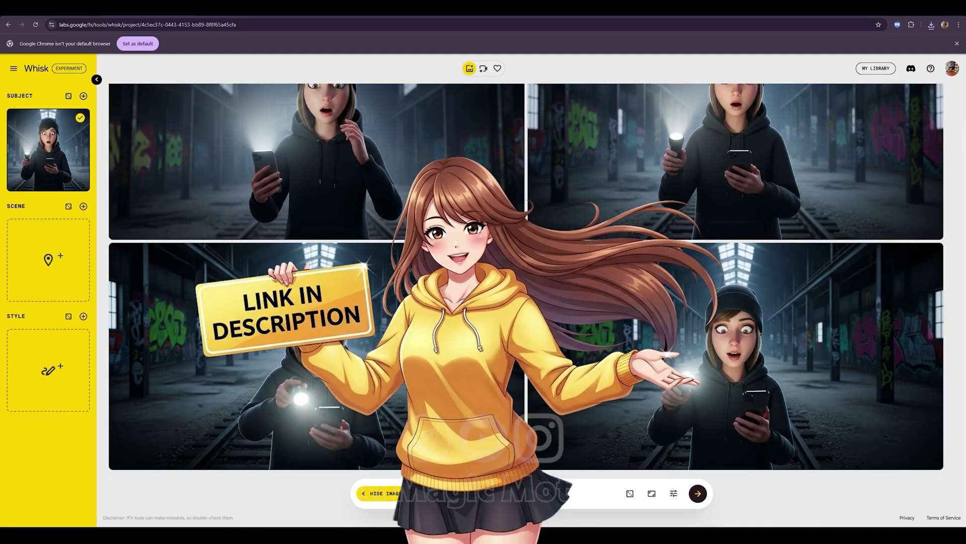
right_click(511, 496)
left_click(513, 406)
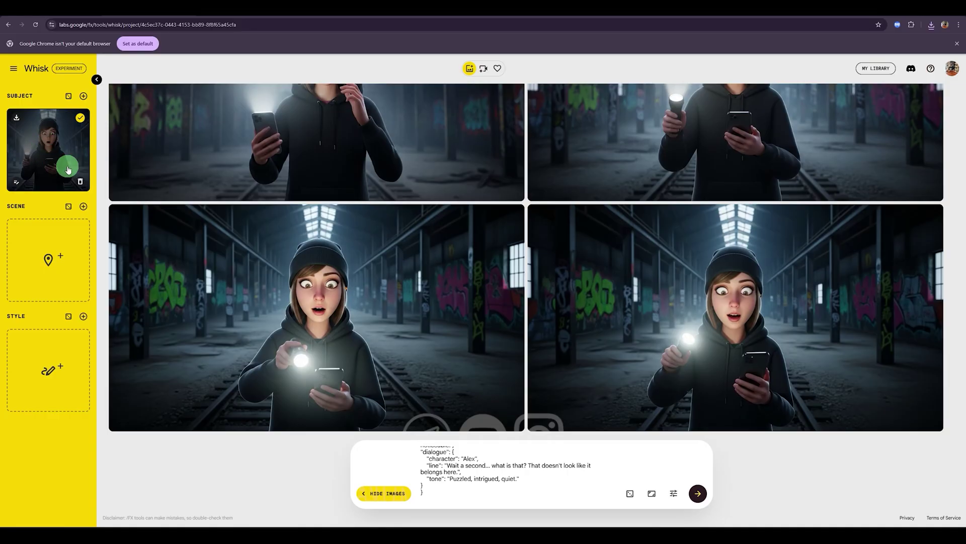
left_click(696, 495)
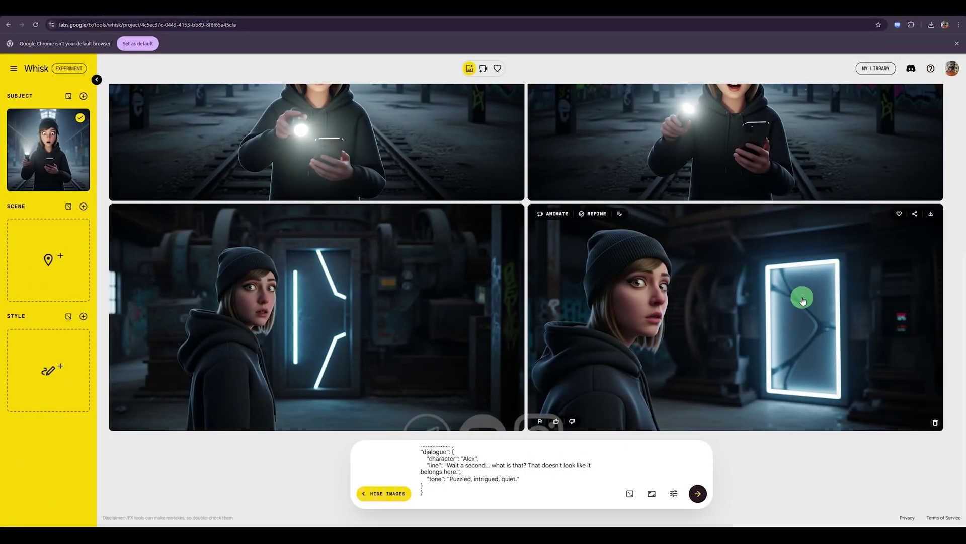
left_click(933, 217)
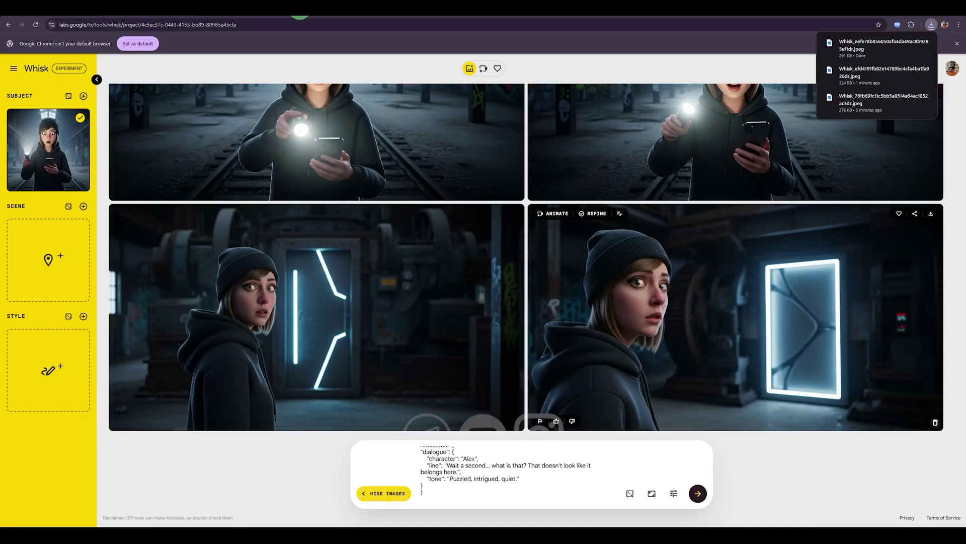
Copy the Prompt 3 JSON block from the prompt document.
left_click(300, 7)
scroll(388, 352, "down", 3)
left_click_drag(388, 432, 340, 204)
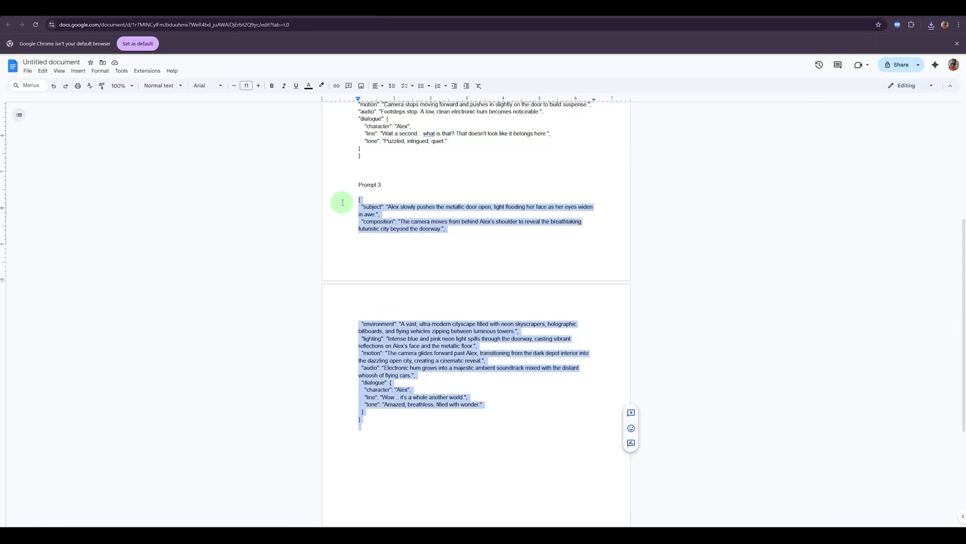
right_click(372, 220)
left_click(384, 235)
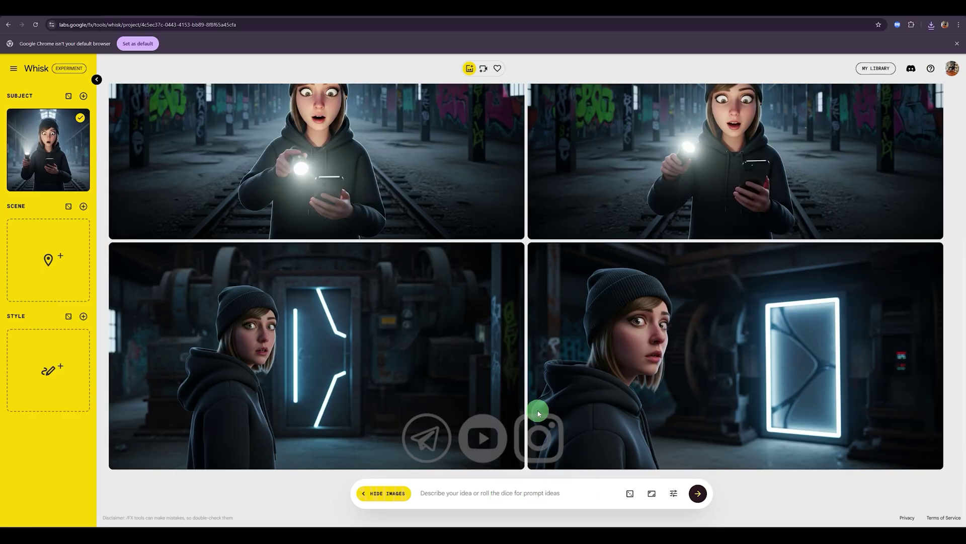
Generate from Prompt 3 in Whisk and download the right-hand neon-city doorway image.
key("ctrl+v")
left_click(697, 493)
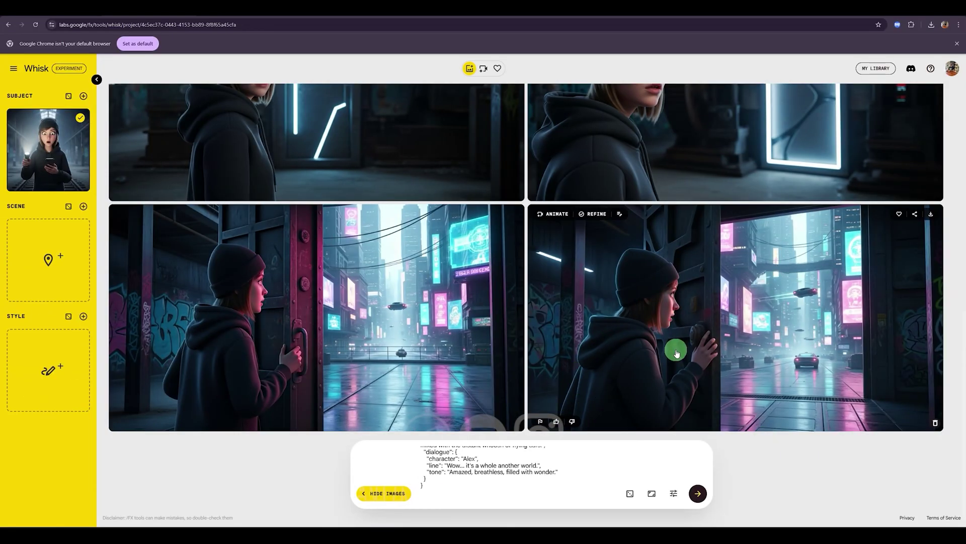
left_click(930, 214)
left_click(248, 23)
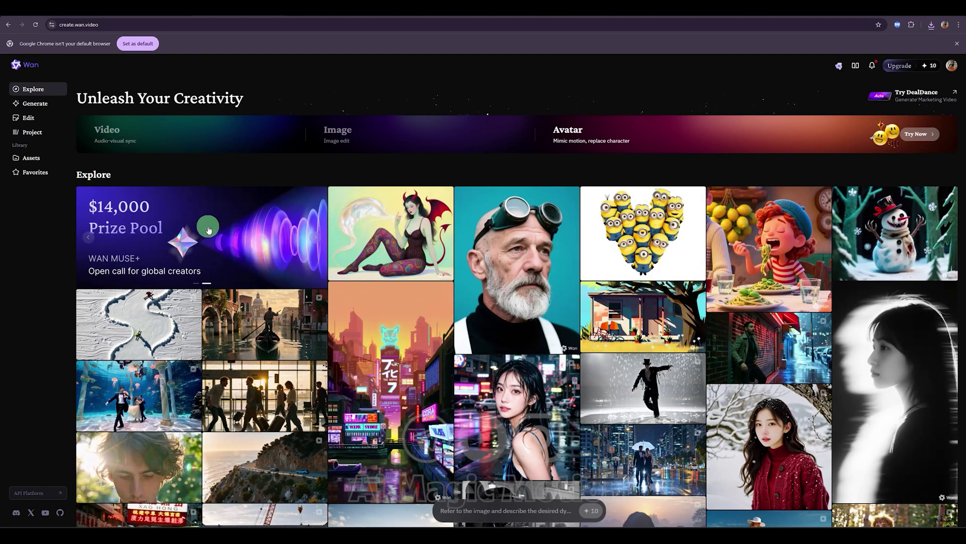
Scroll down through Wan's Explore gallery of sample videos and back to the top.
scroll(468, 299, "down", 3)
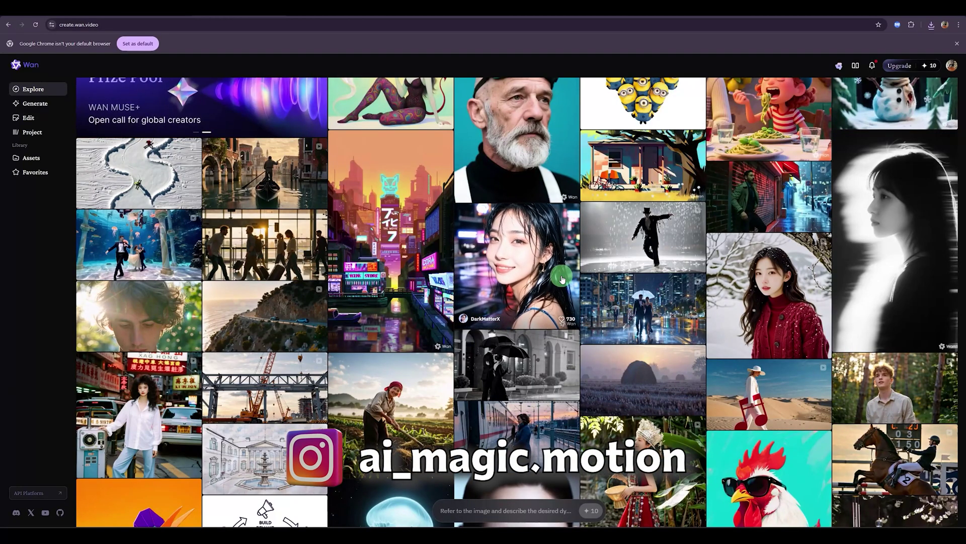
scroll(416, 238, "down", 5)
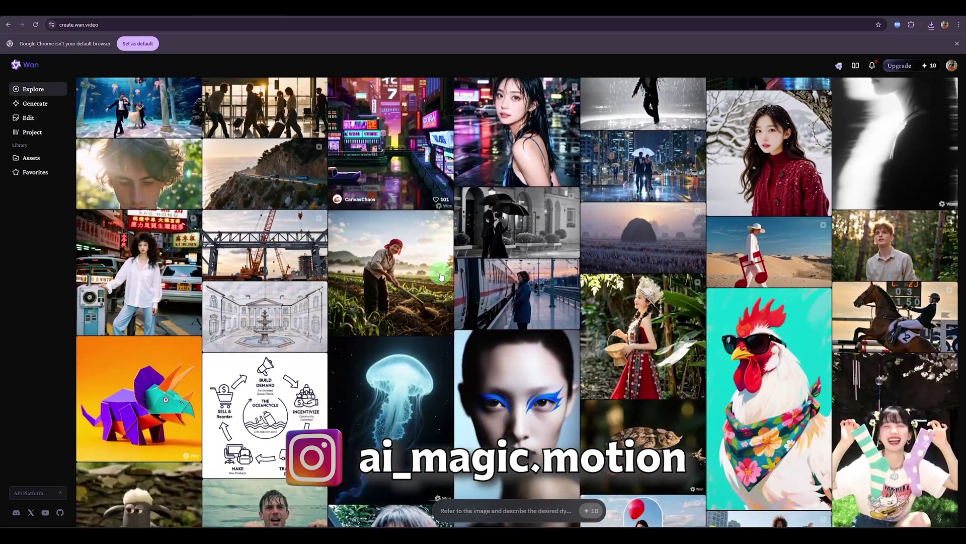
scroll(423, 320, "down", 1)
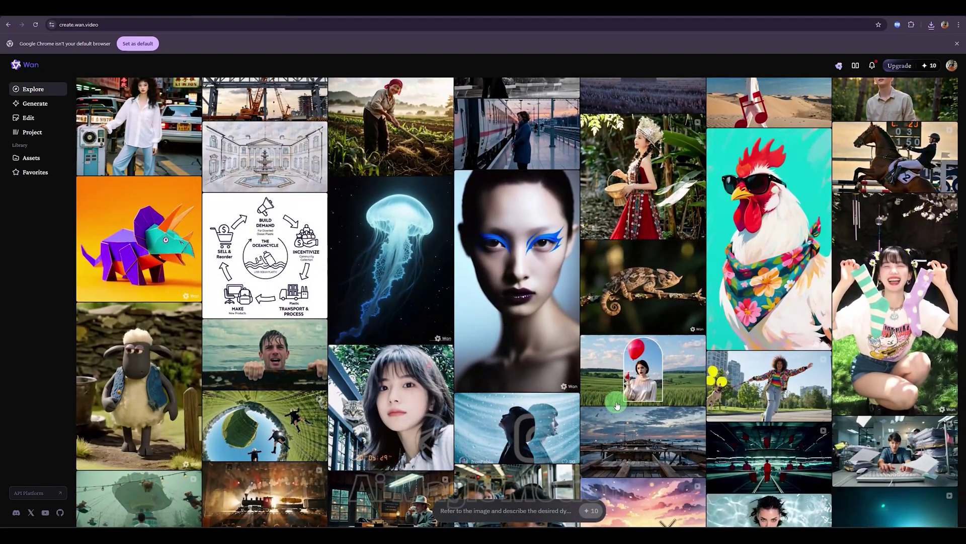
scroll(600, 285, "up", 6)
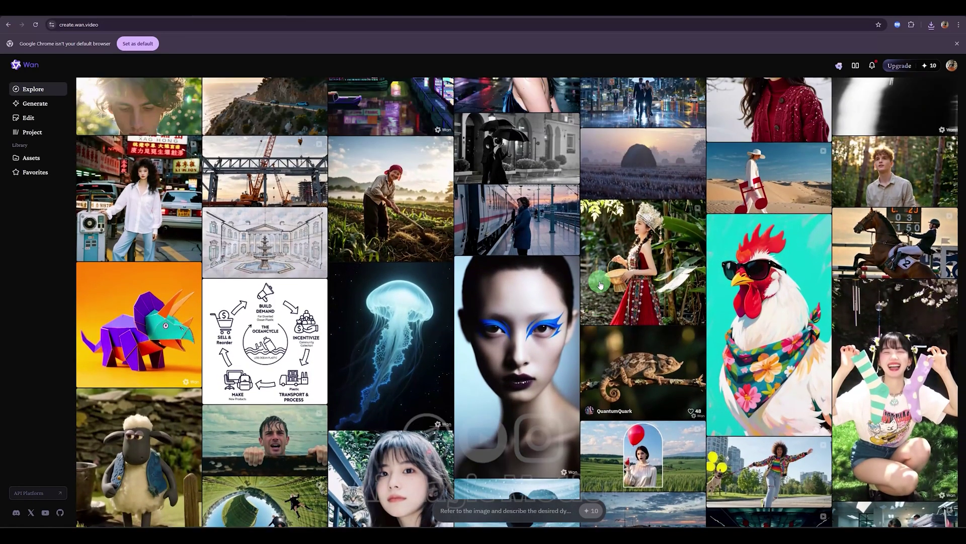
scroll(600, 284, "up", 2)
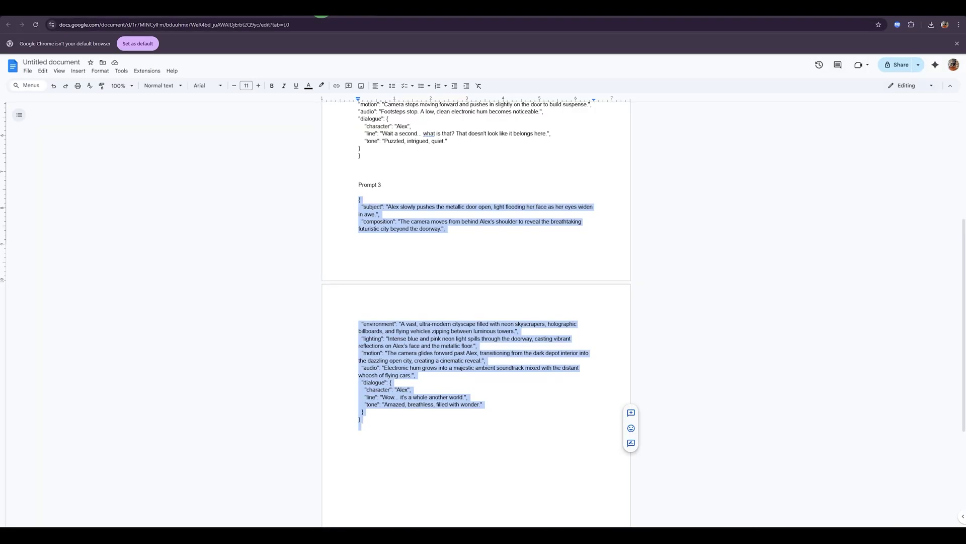
Copy the full Prompt 1 JSON text and return to the Wan video page.
scroll(458, 169, "up", 5)
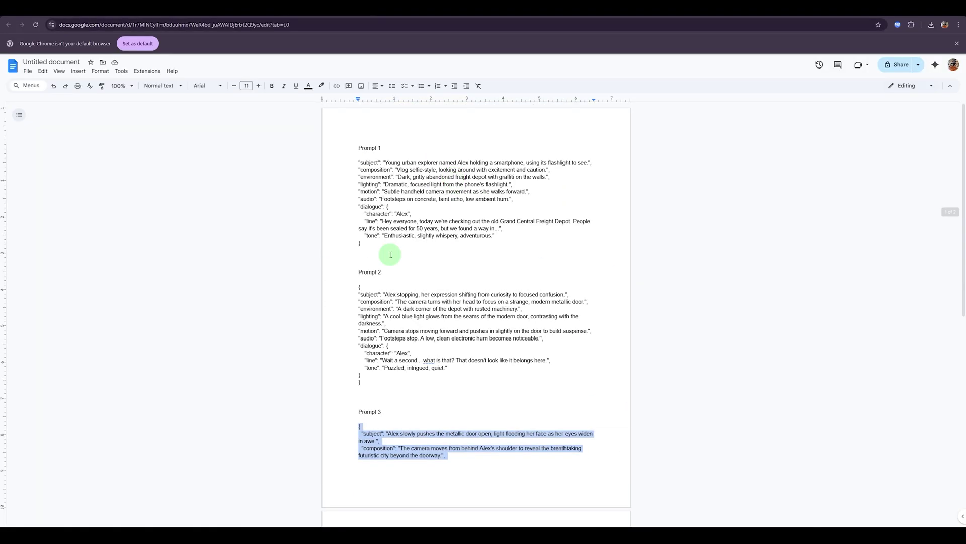
left_click_drag(387, 252, 359, 162)
right_click(394, 176)
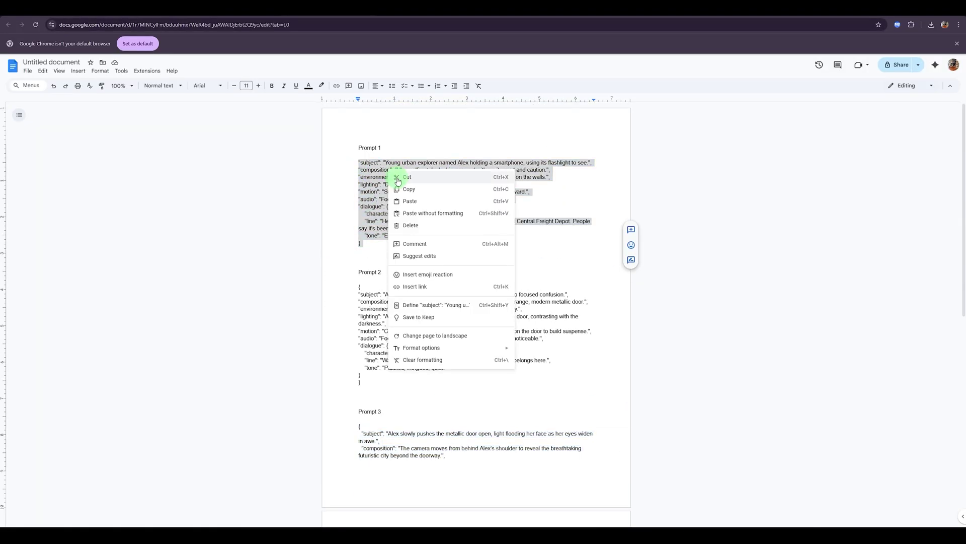
left_click(408, 188)
left_click(219, 12)
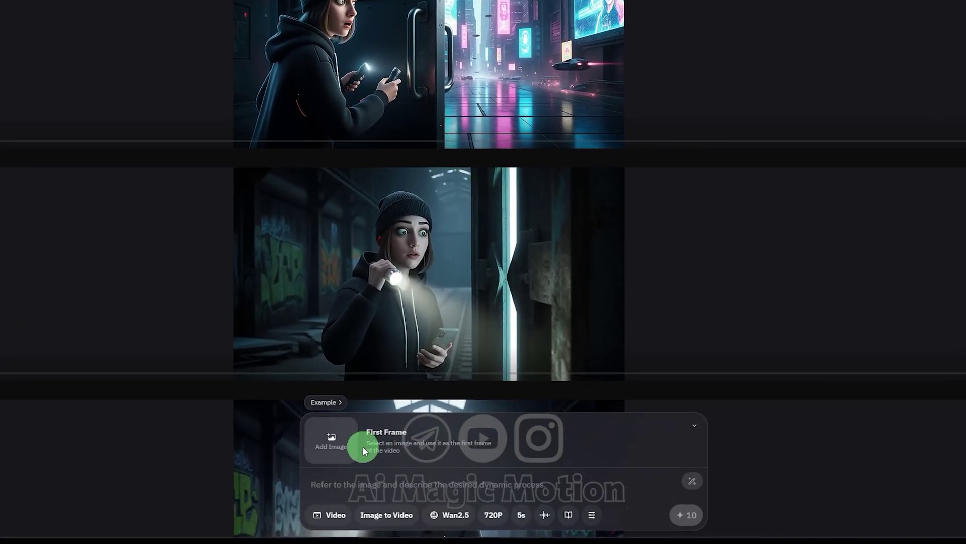
Use the Whisk hooded-girl still as first frame, paste Prompt 1, and generate the video.
left_click(426, 483)
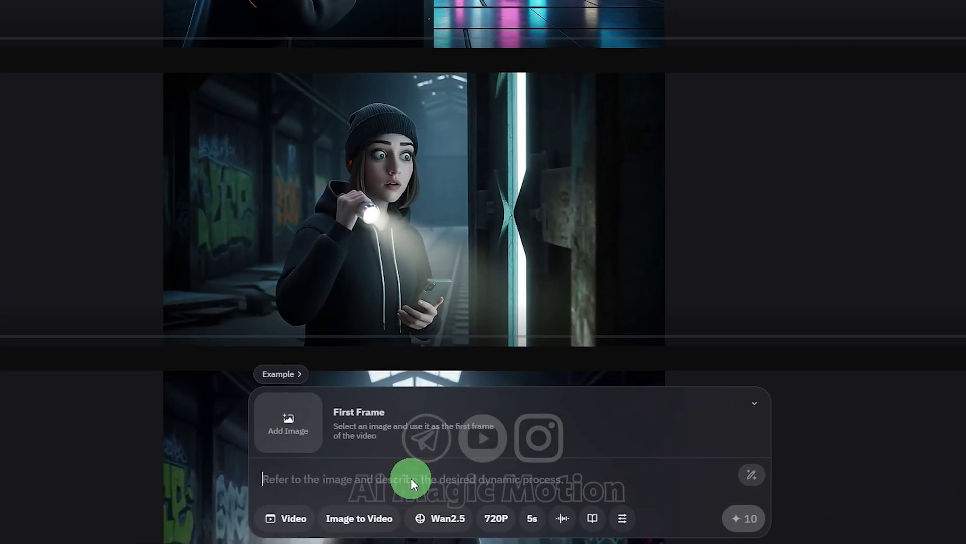
left_click(292, 429)
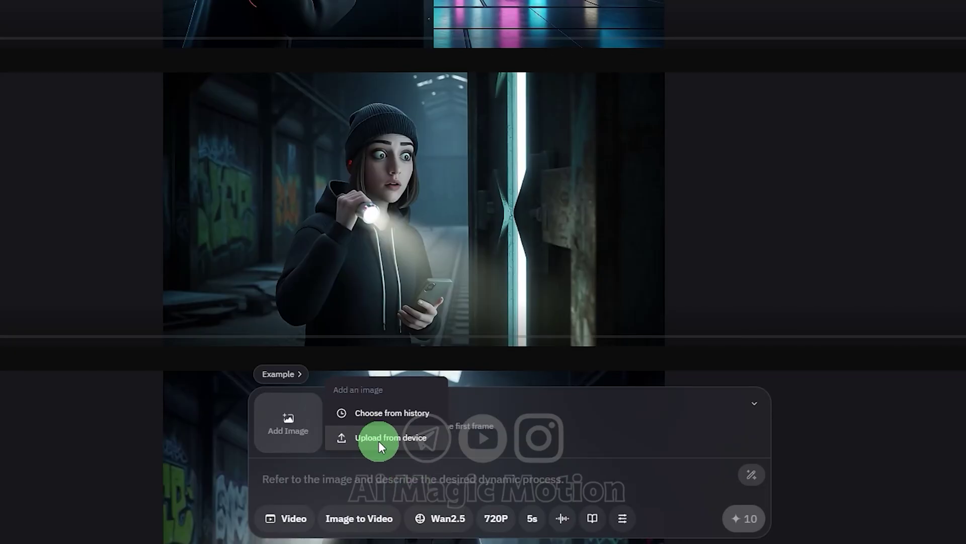
left_click(378, 439)
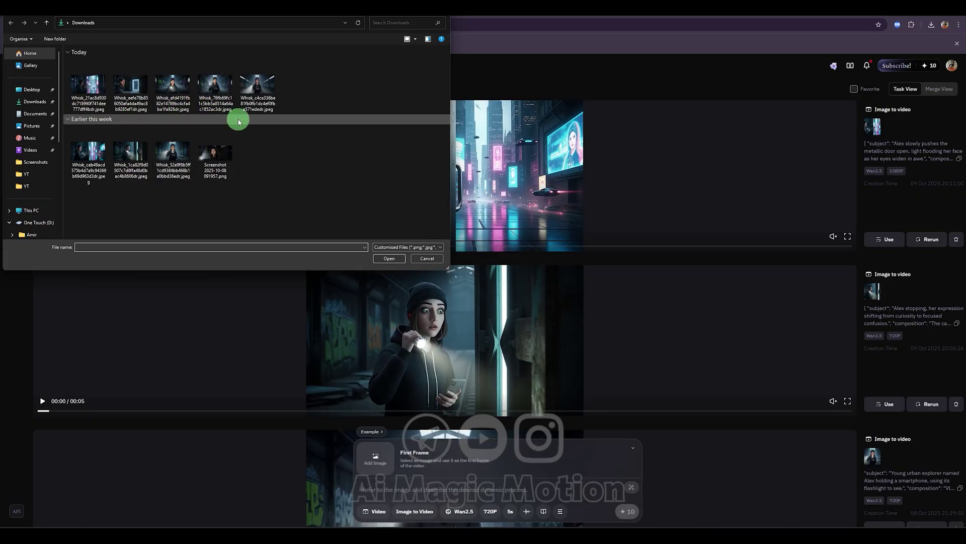
double_click(174, 94)
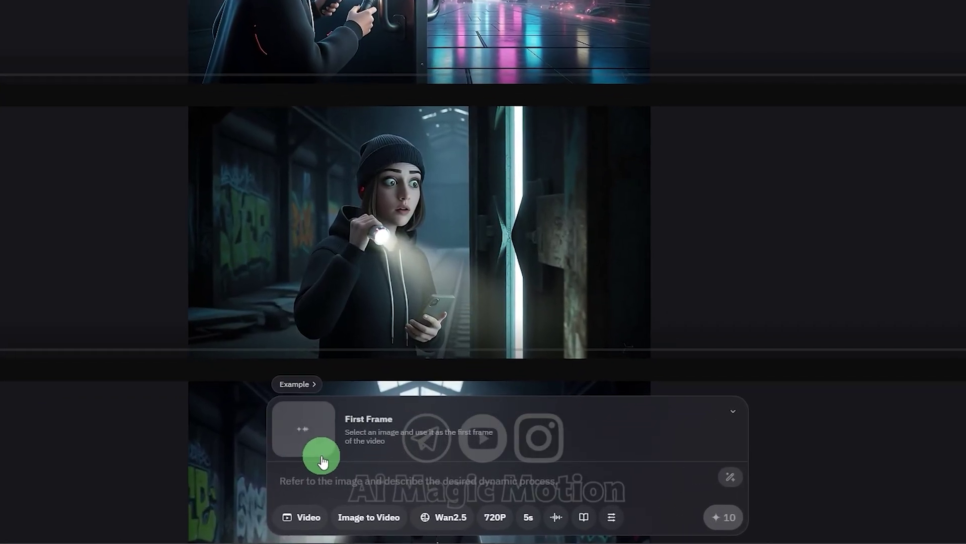
right_click(353, 480)
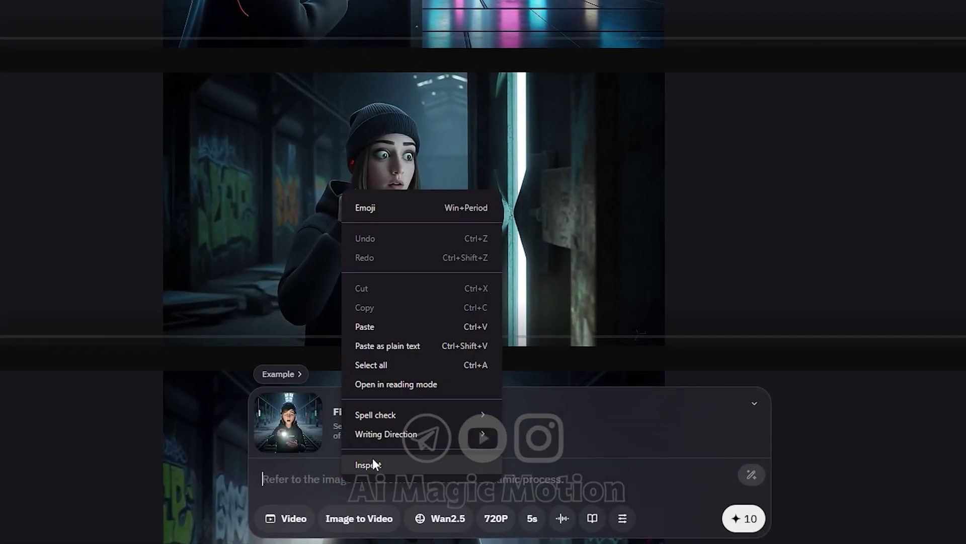
left_click(383, 328)
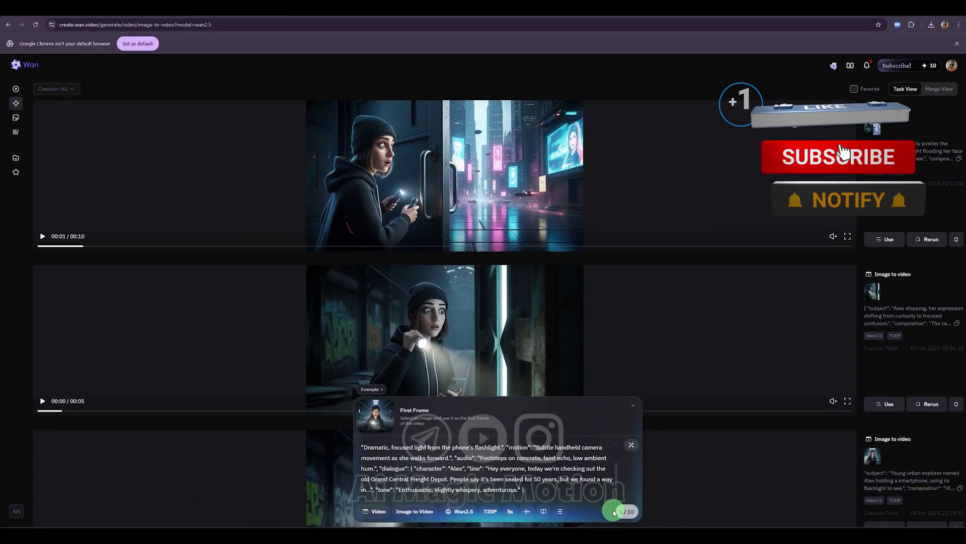
left_click(614, 513)
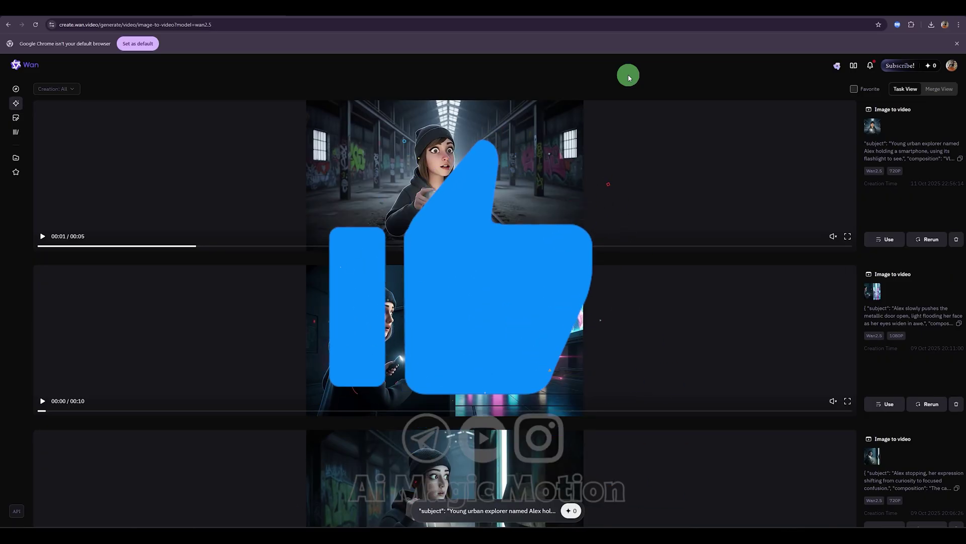
Play the new 5-second 720P clip of the woman sweeping her flashlight across the depot.
left_click(495, 130)
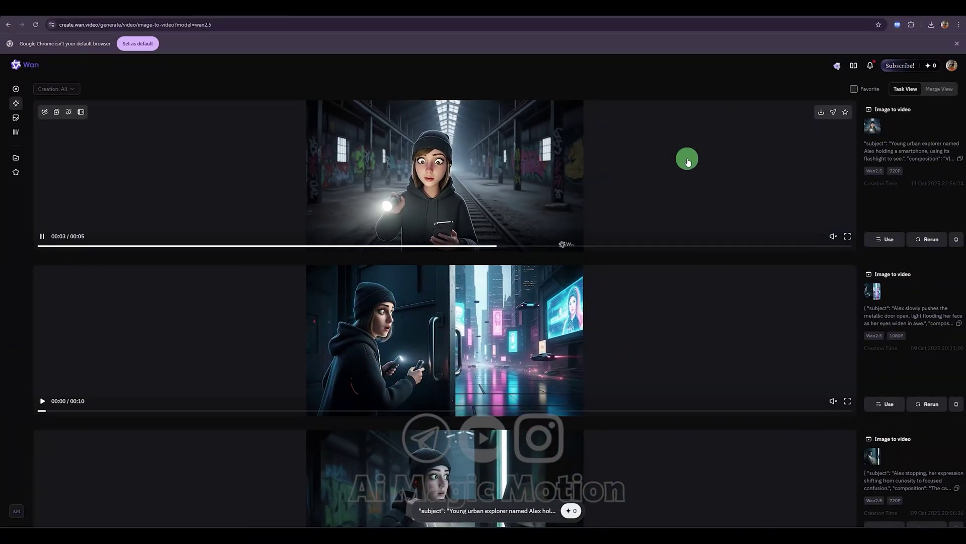
Download the 5-second flashlight depot clip with its watermark.
left_click(820, 120)
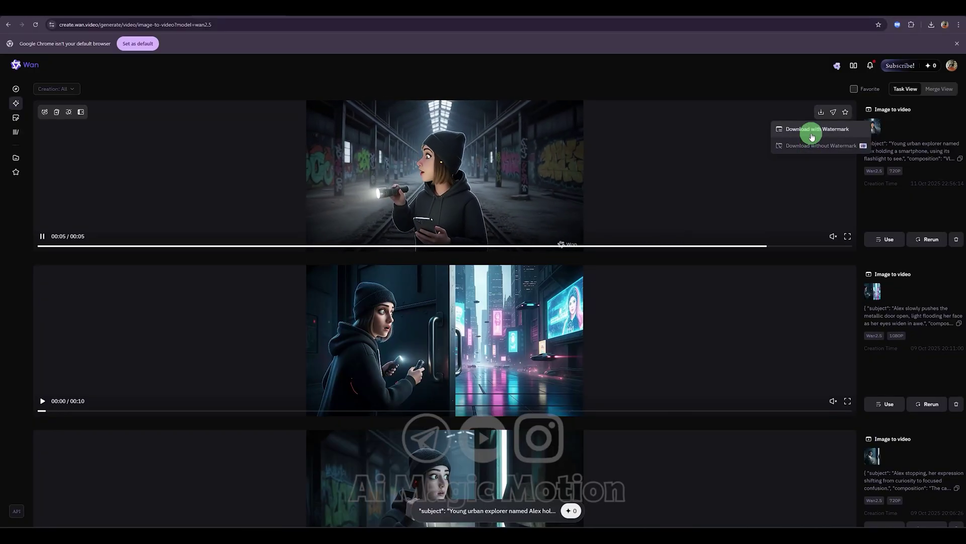
left_click(811, 132)
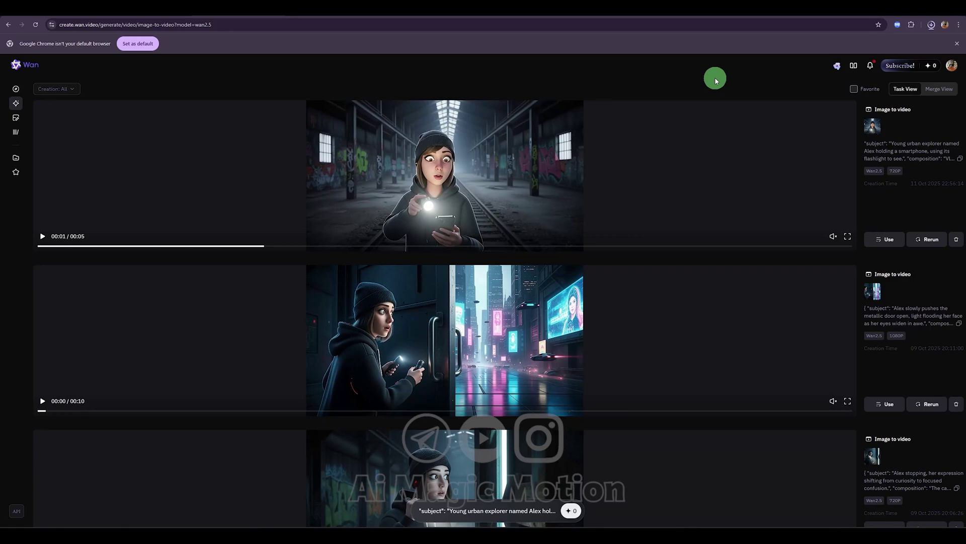
Log out of the current Wan account and confirm.
left_click(952, 63)
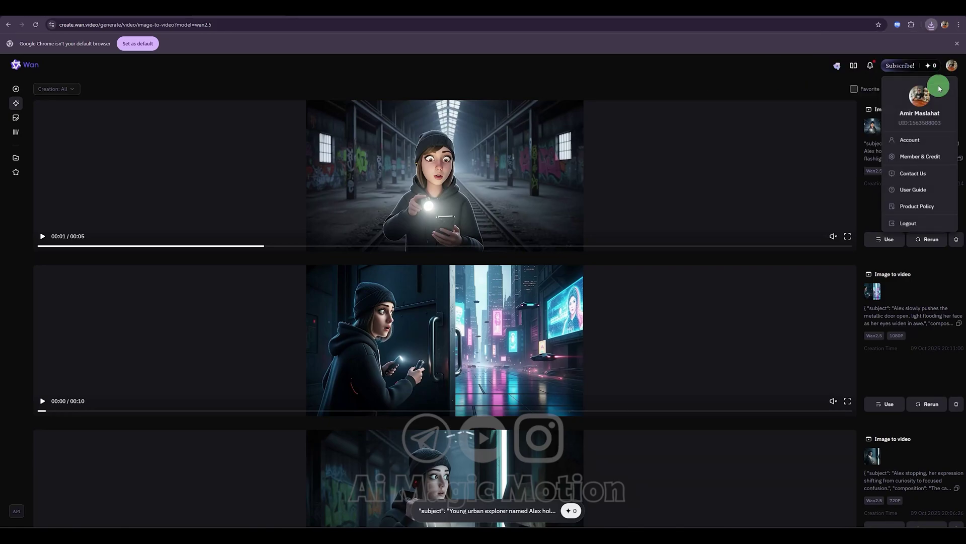
left_click(924, 222)
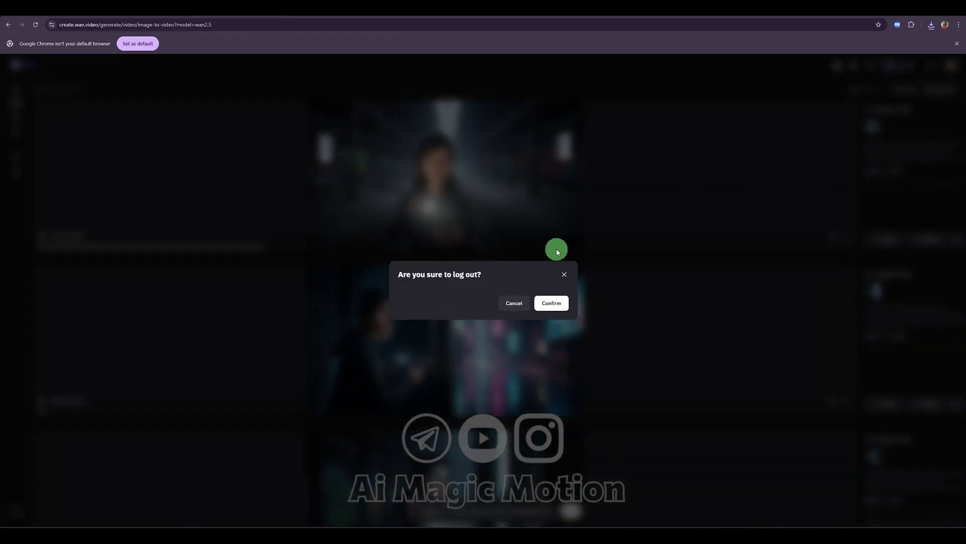
left_click(551, 303)
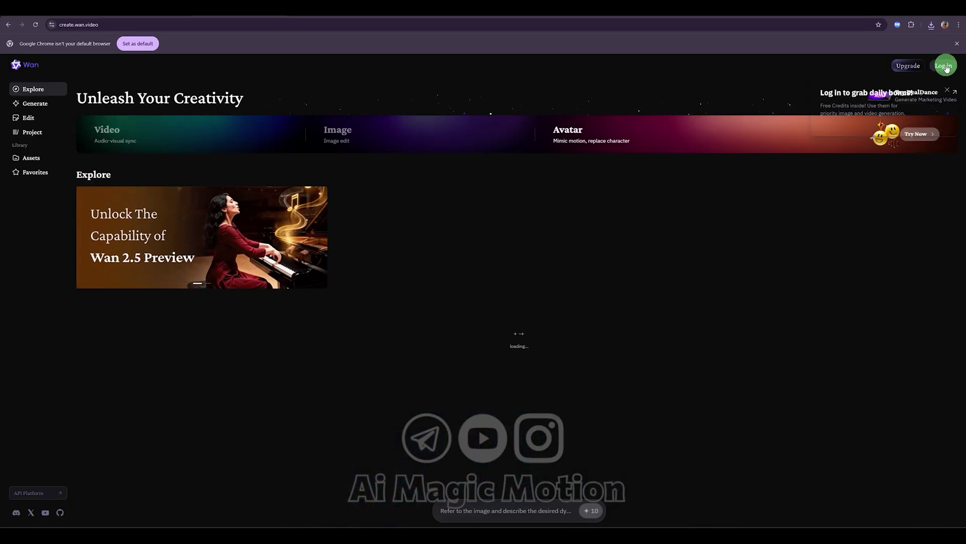
Open Wan's Create an account form and enter 'Luxe ideas' as the name.
left_click(946, 66)
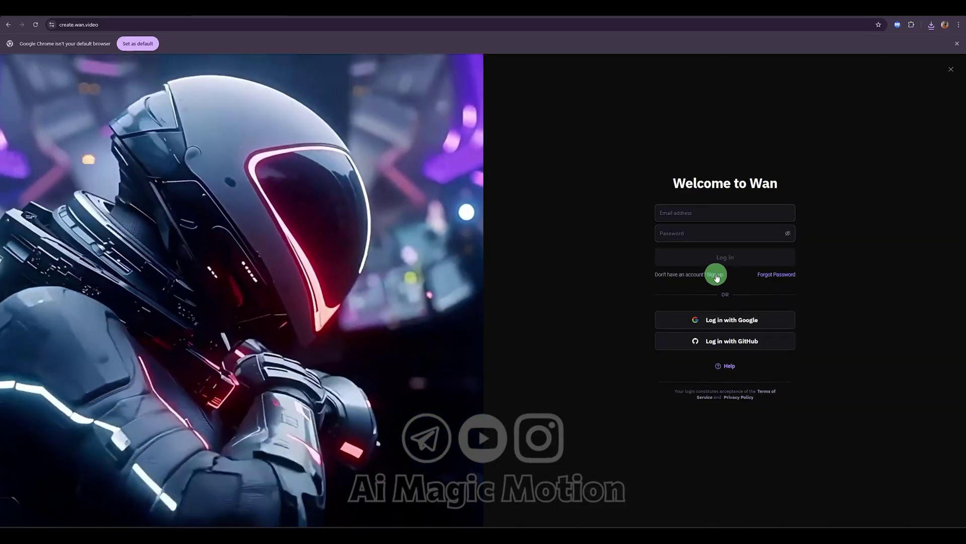
left_click(716, 277)
left_click(714, 239)
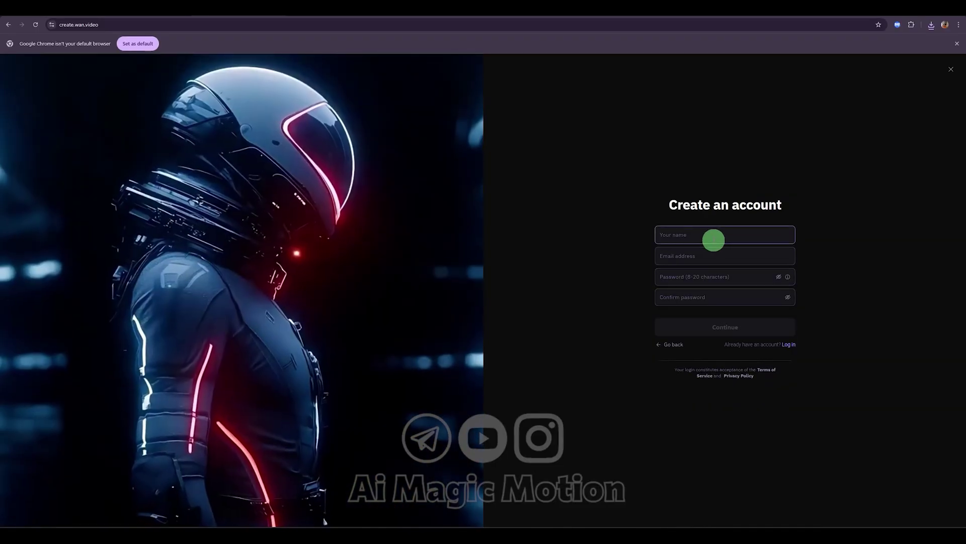
left_click(714, 253)
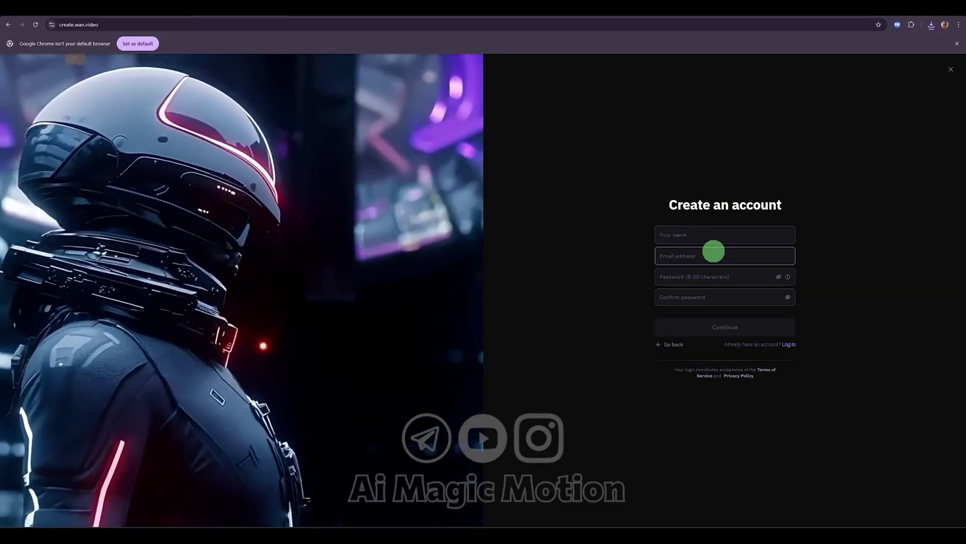
left_click(717, 295)
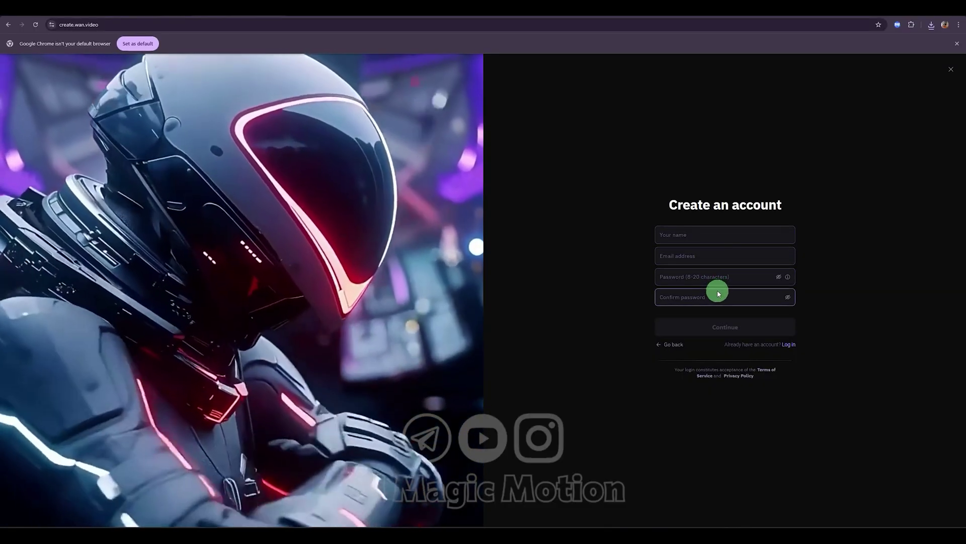
left_click(719, 278)
left_click(706, 296)
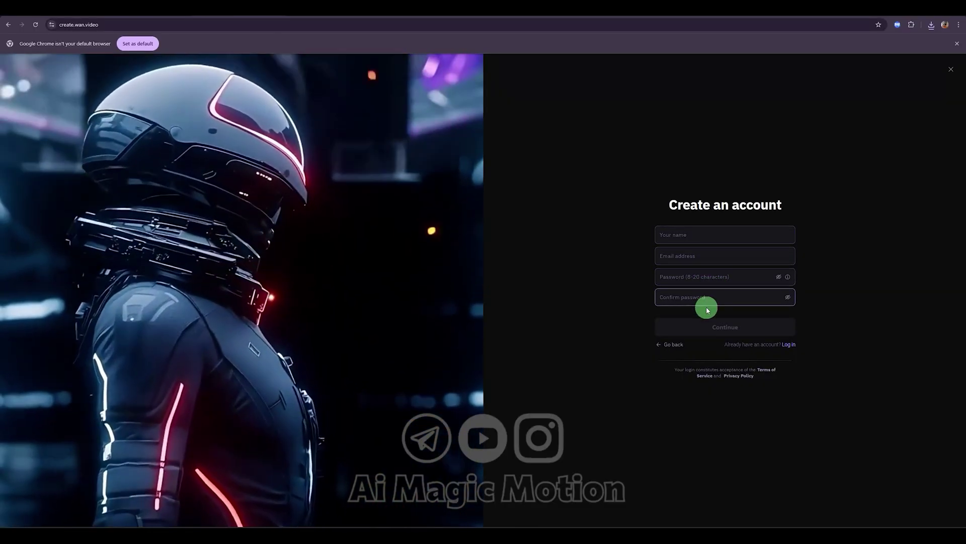
left_click(705, 252)
left_click(705, 236)
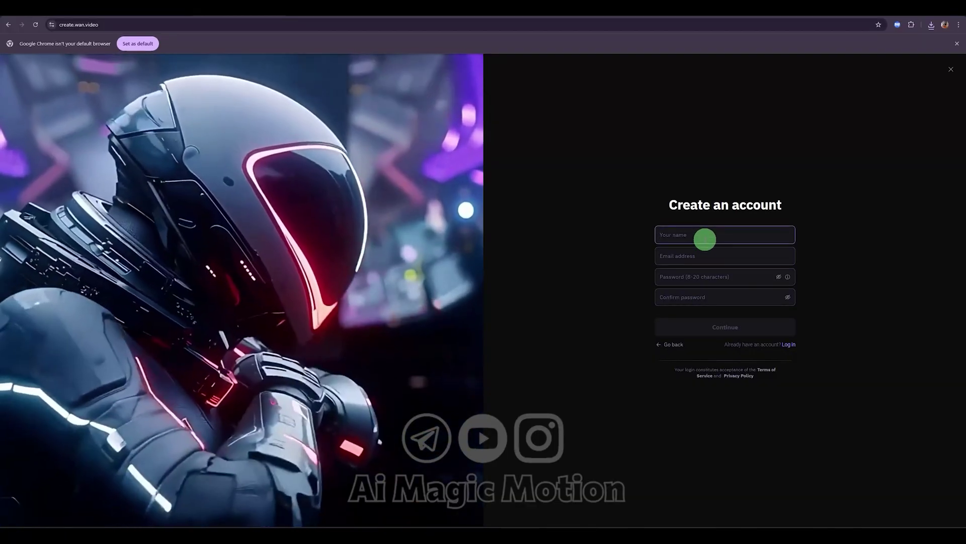
type("Luxe ideas")
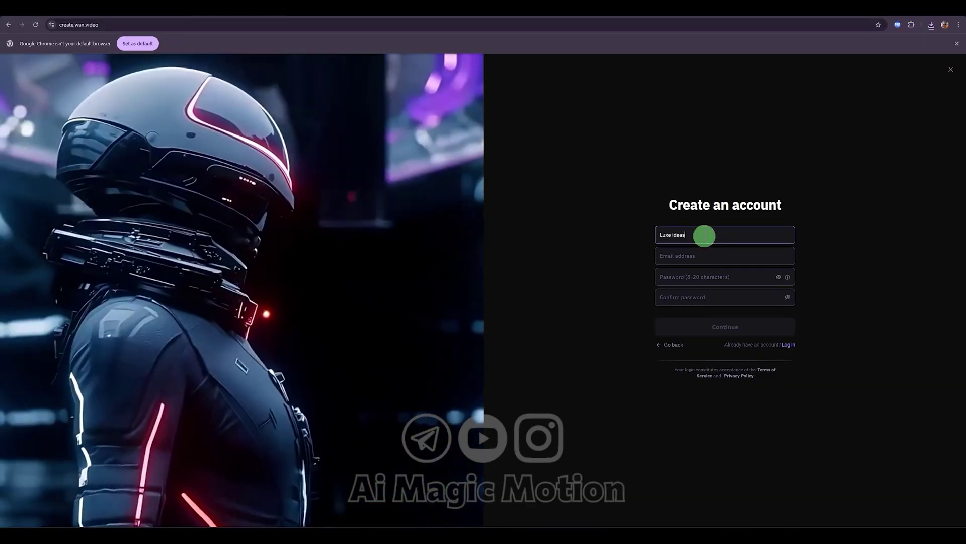
left_click(705, 254)
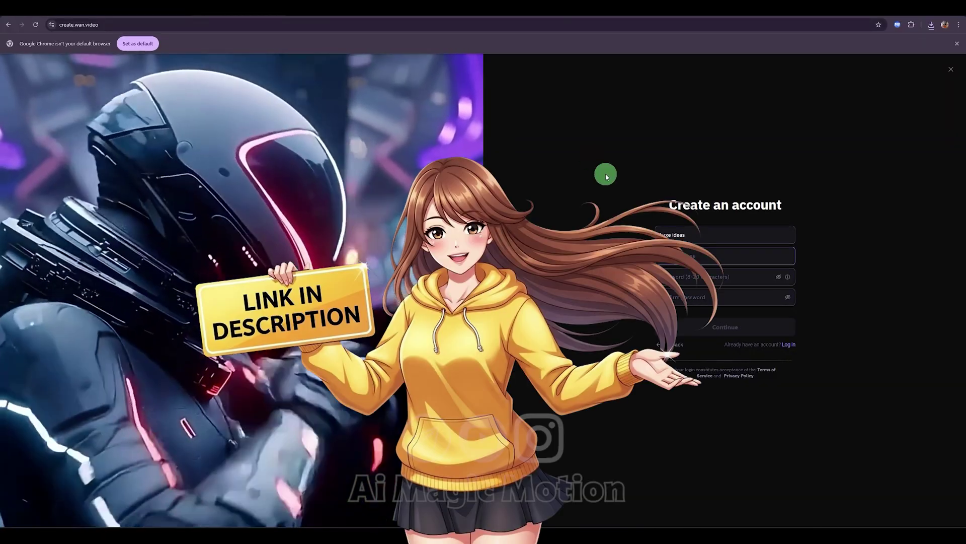
left_click(400, 15)
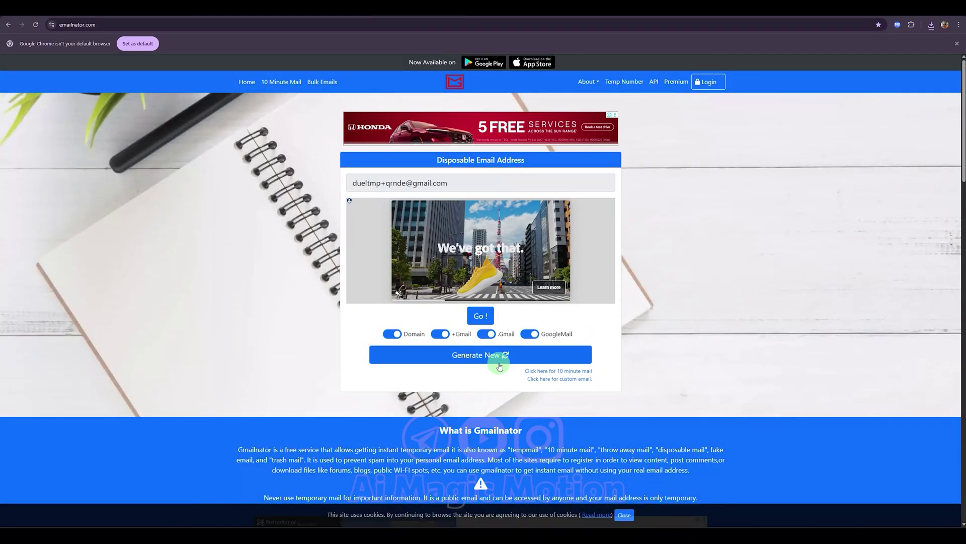
Generate a fresh temporary Gmail address in Gmailnator and copy it.
left_click(437, 183)
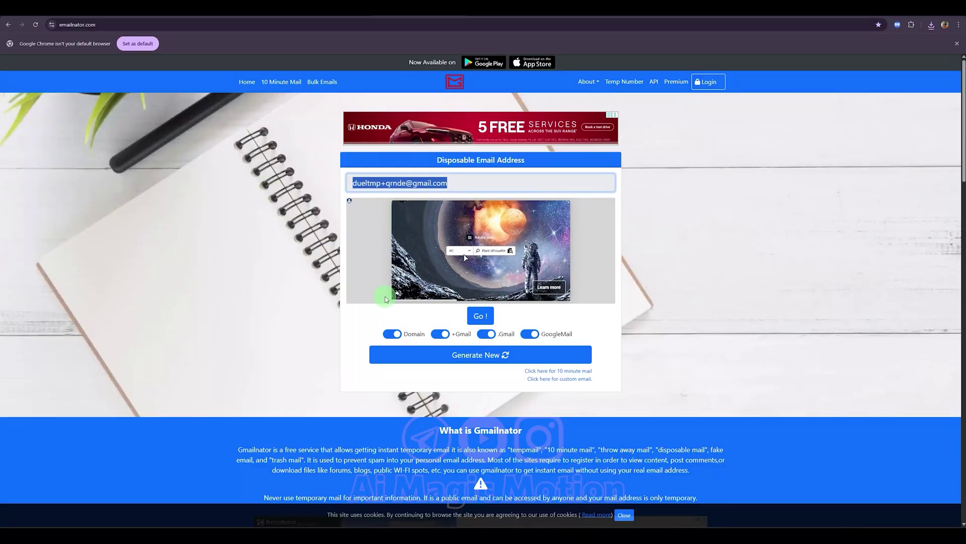
left_click(460, 183)
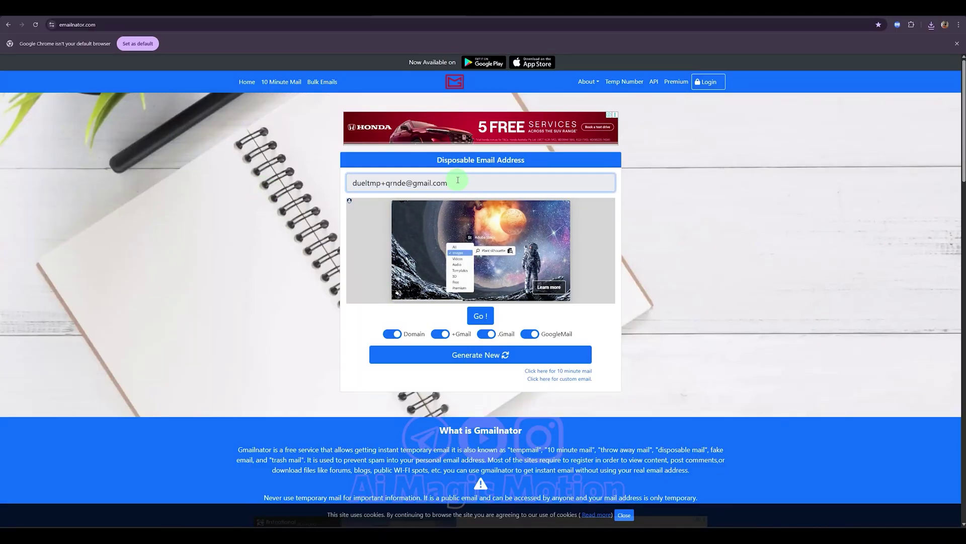
left_click(473, 355)
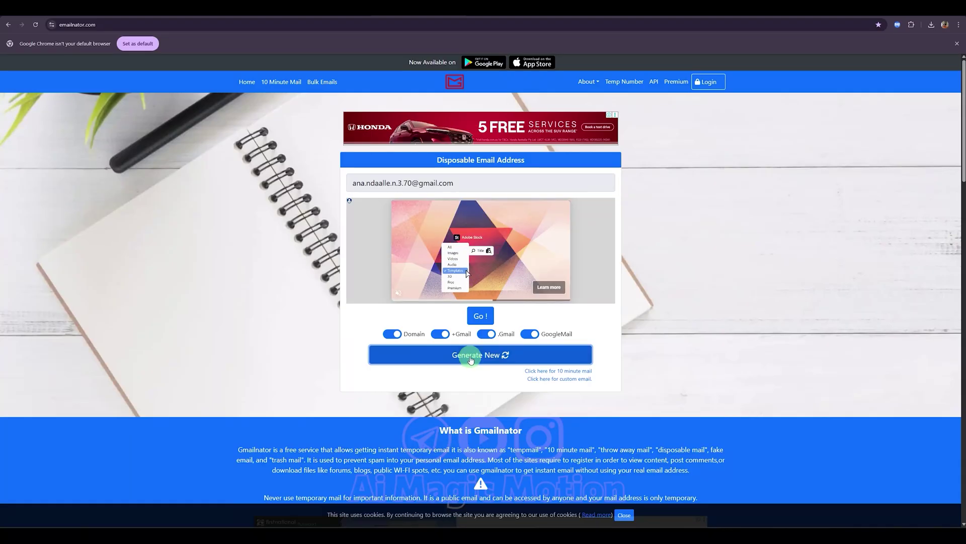
left_click_drag(520, 185, 352, 184)
key("ctrl+c")
right_click(398, 185)
left_click(404, 208)
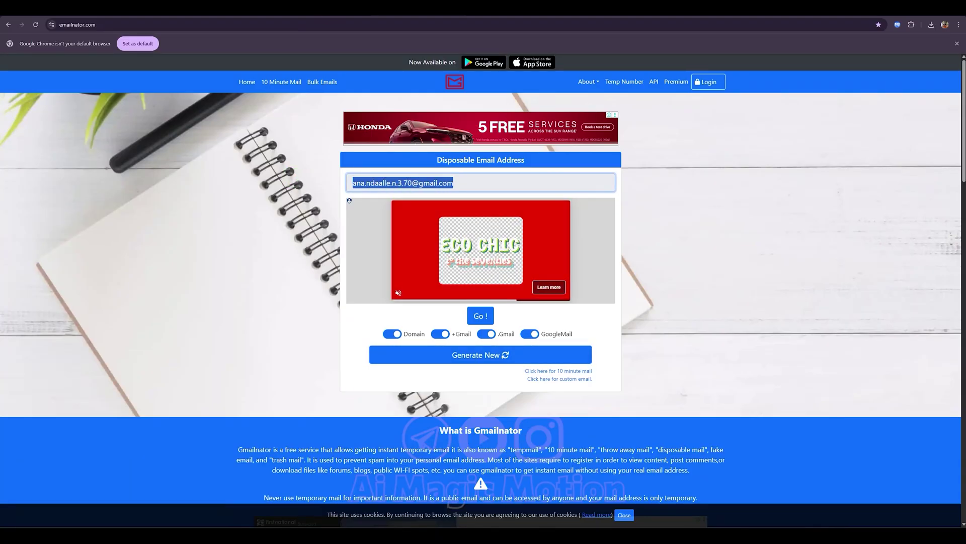
Fill the sign-up form with the disposable email and Chrome's suggested password, then submit.
left_click(245, 9)
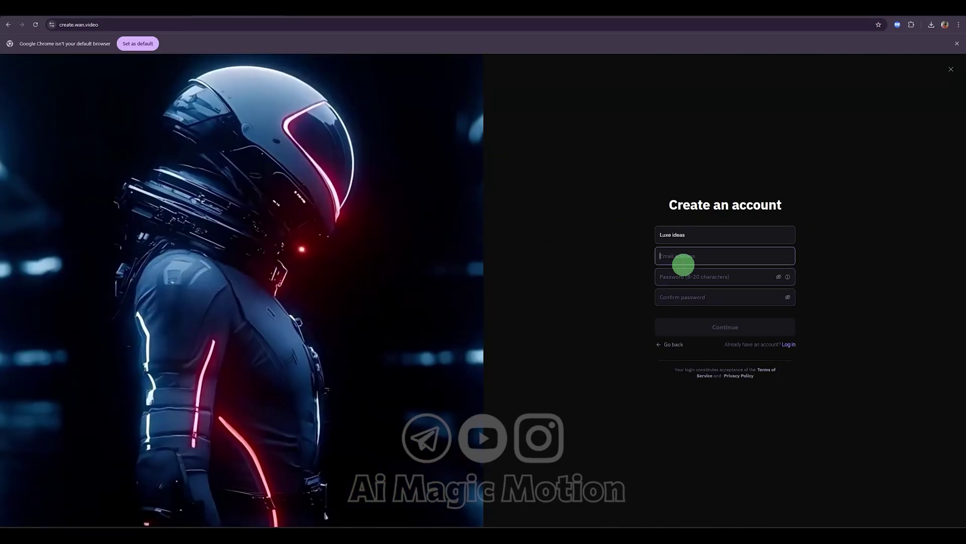
left_click(689, 256)
key("ctrl+v")
left_click(677, 277)
left_click(840, 338)
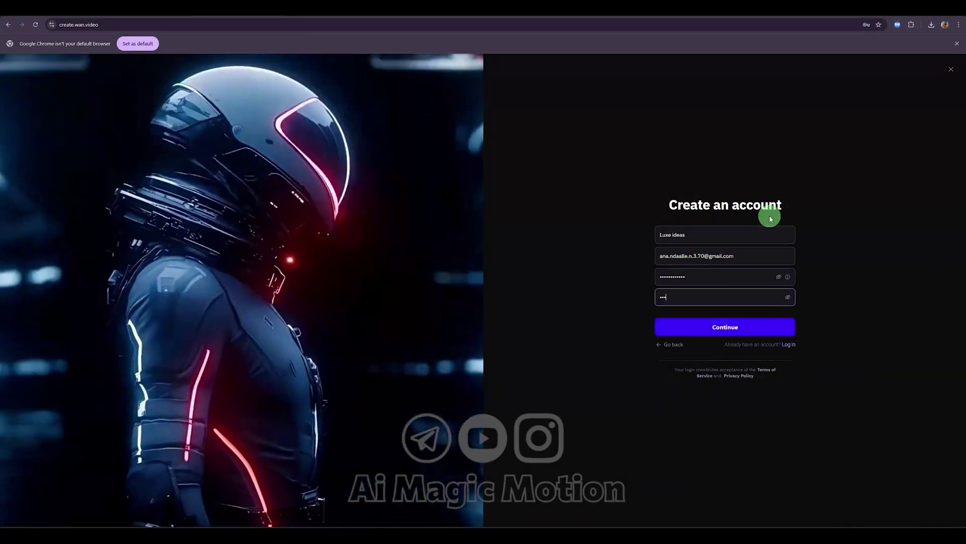
left_click(740, 326)
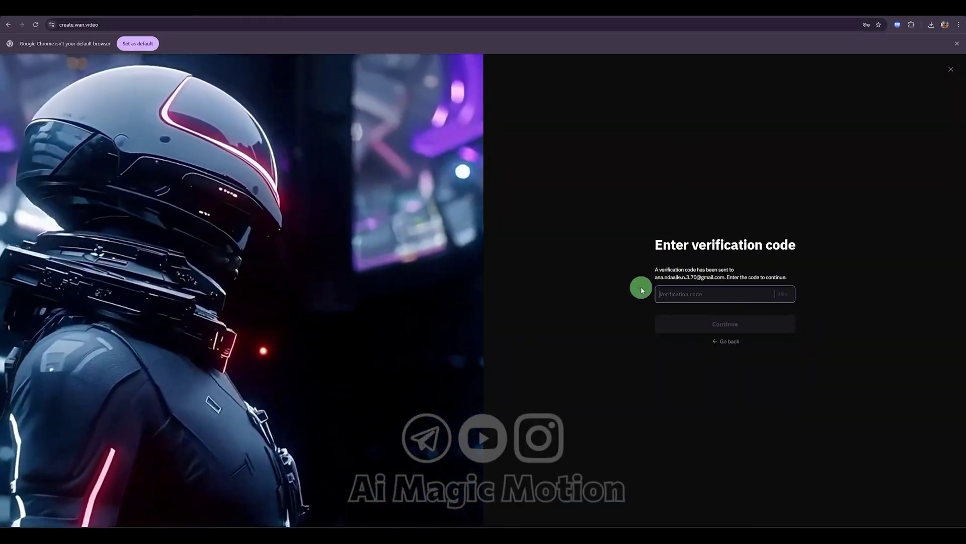
Copy the verification code from the Gmailnator inbox and submit it in Wan.
left_click(401, 9)
left_click(508, 337)
left_click(481, 316)
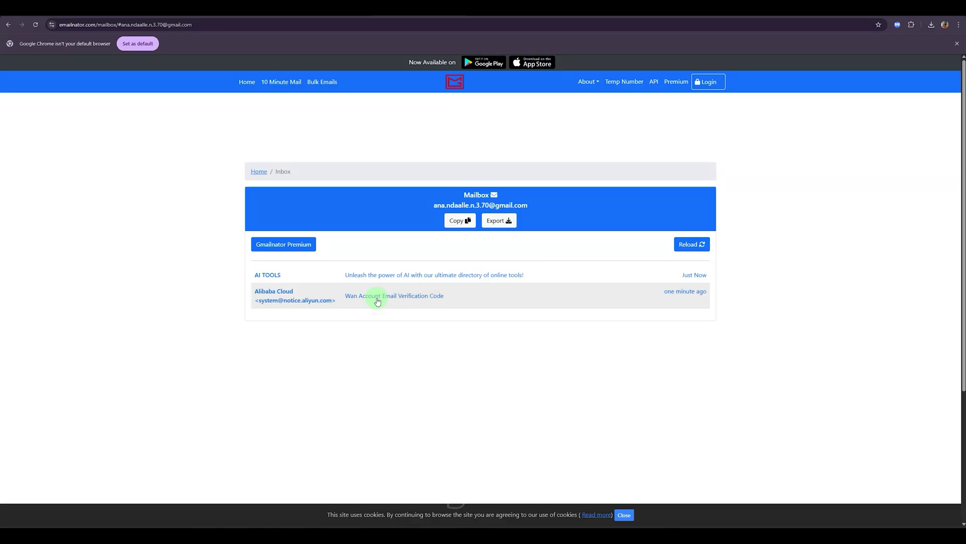
left_click(411, 297)
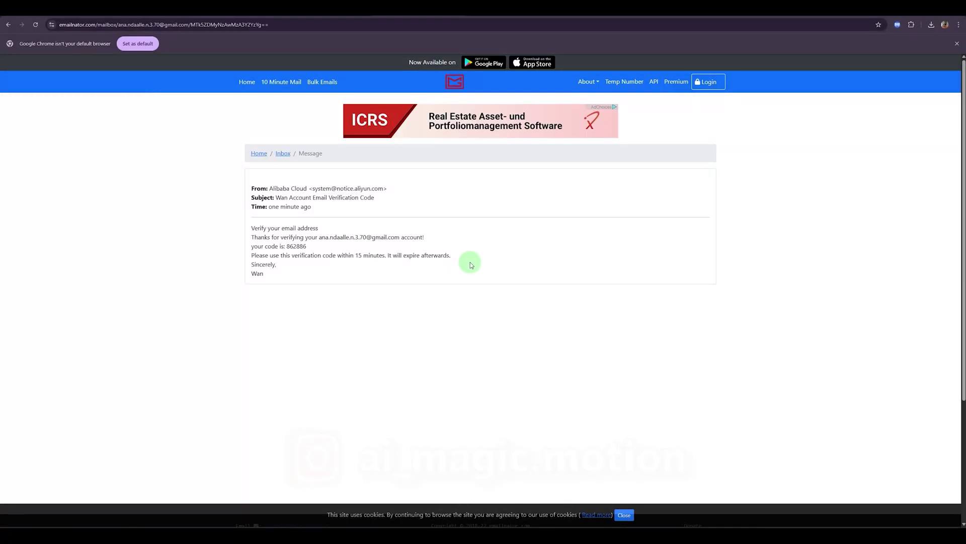
right_click(296, 246)
left_click(312, 260)
left_click(257, 20)
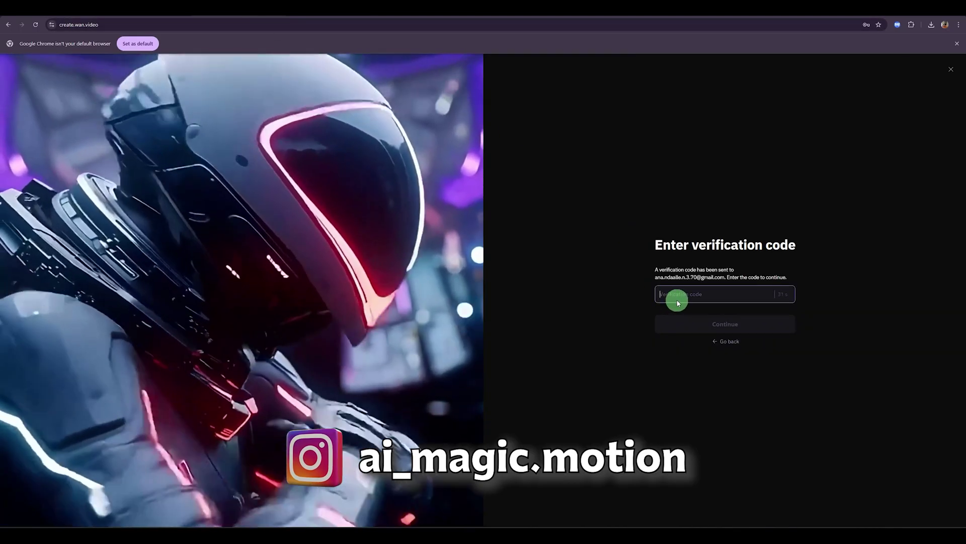
right_click(676, 297)
left_click(702, 385)
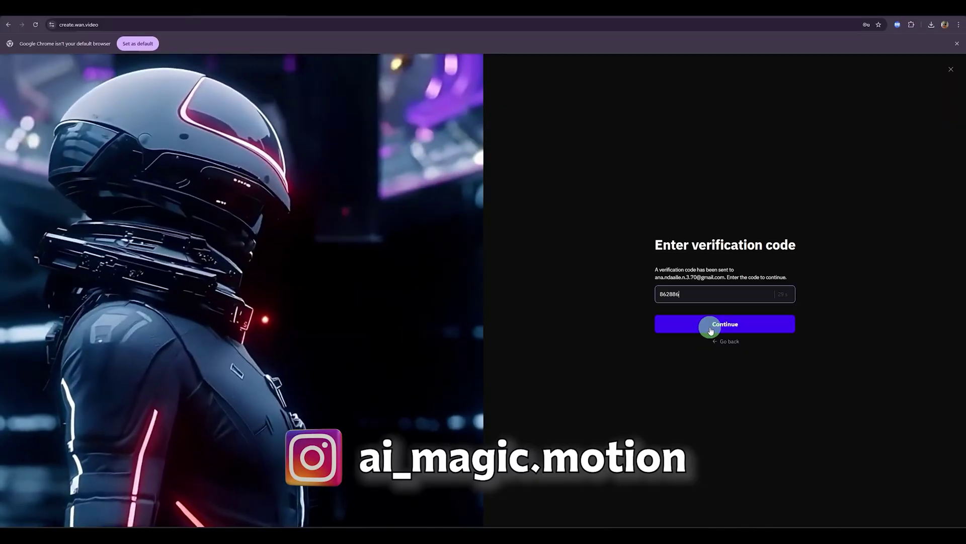
left_click(712, 324)
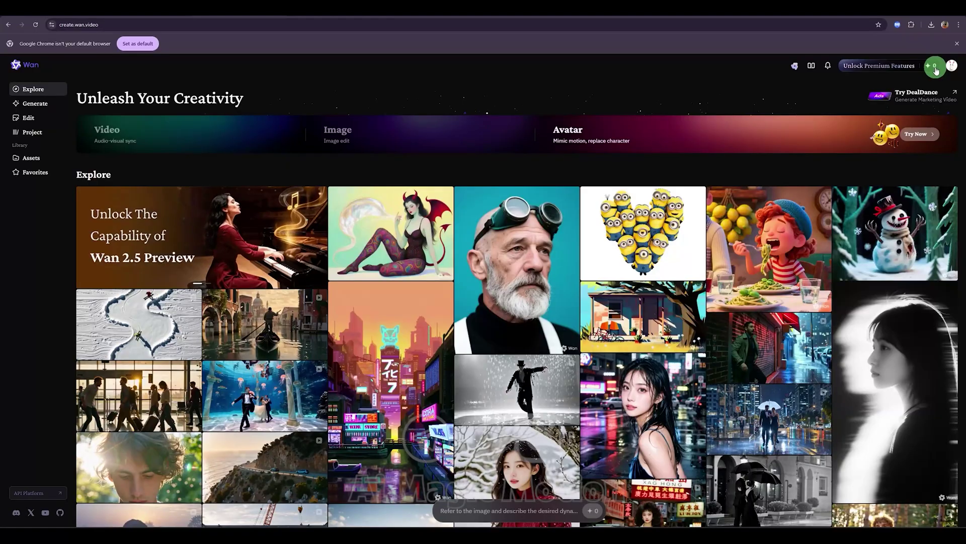
Claim the daily check-in bonus of +10 credits.
mouse_move(937, 70)
left_click(843, 127)
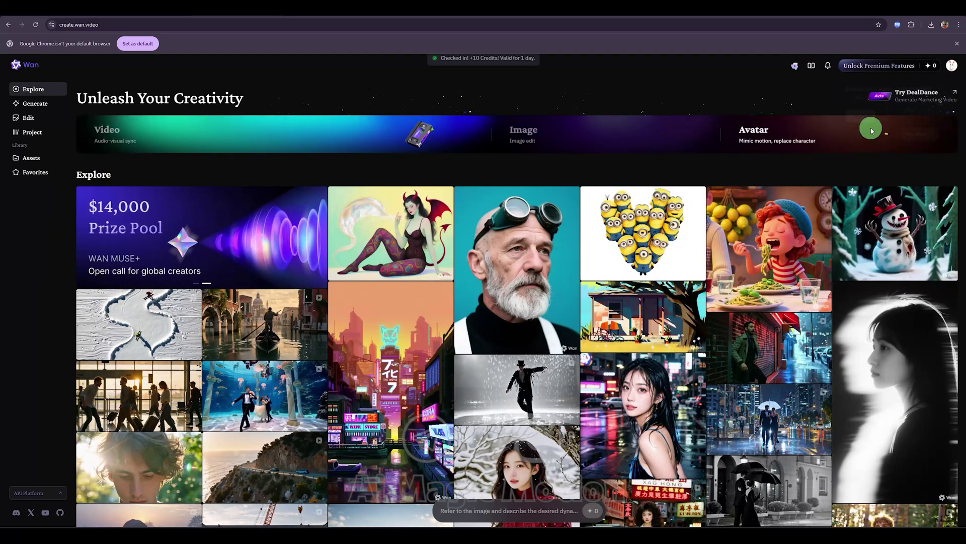
left_click(932, 72)
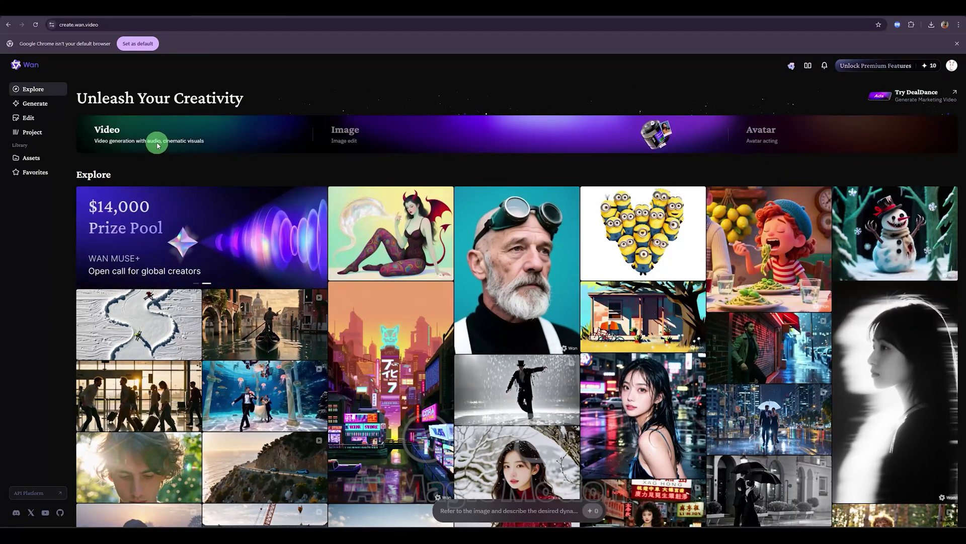
Open Wan's Video generator and copy the Prompt 2 JSON from the prompts document.
left_click(91, 133)
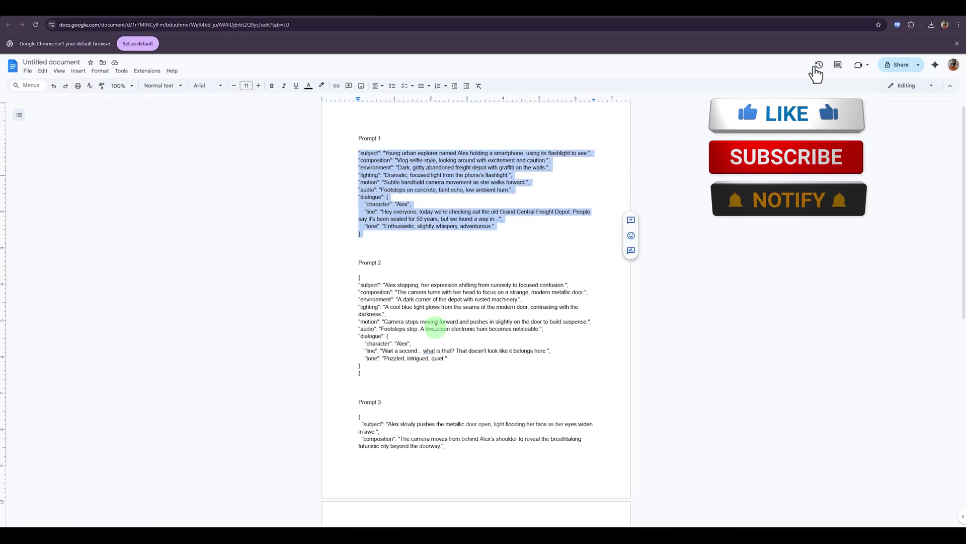
scroll(436, 327, "down", 3)
left_click_drag(384, 309, 354, 215)
right_click(365, 234)
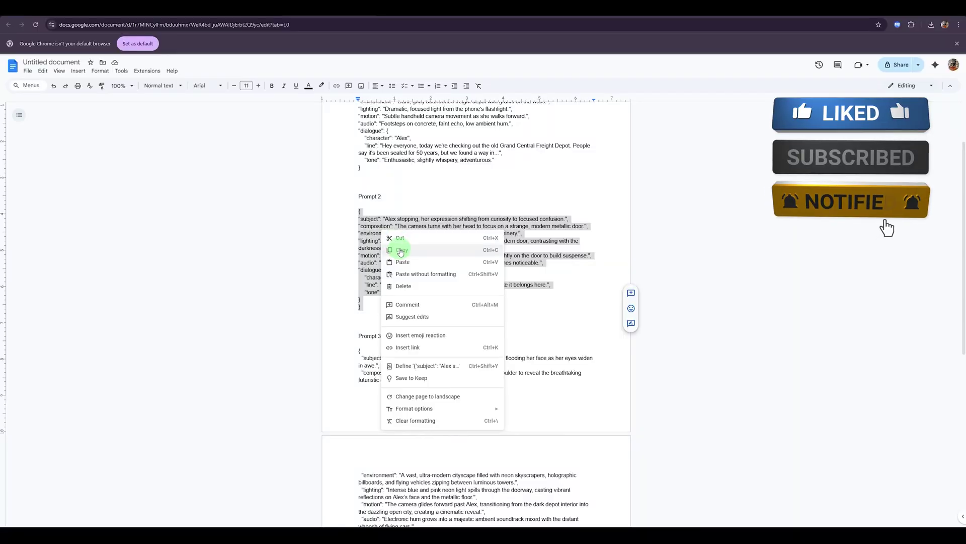
left_click(399, 249)
left_click(235, 14)
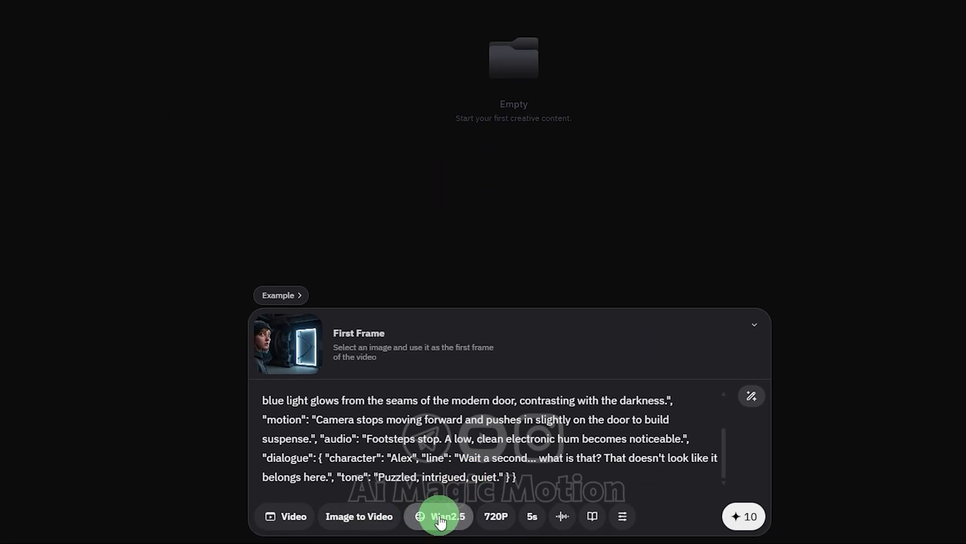
Set the glowing-door video to 1080P resolution and 10s duration.
left_click(497, 518)
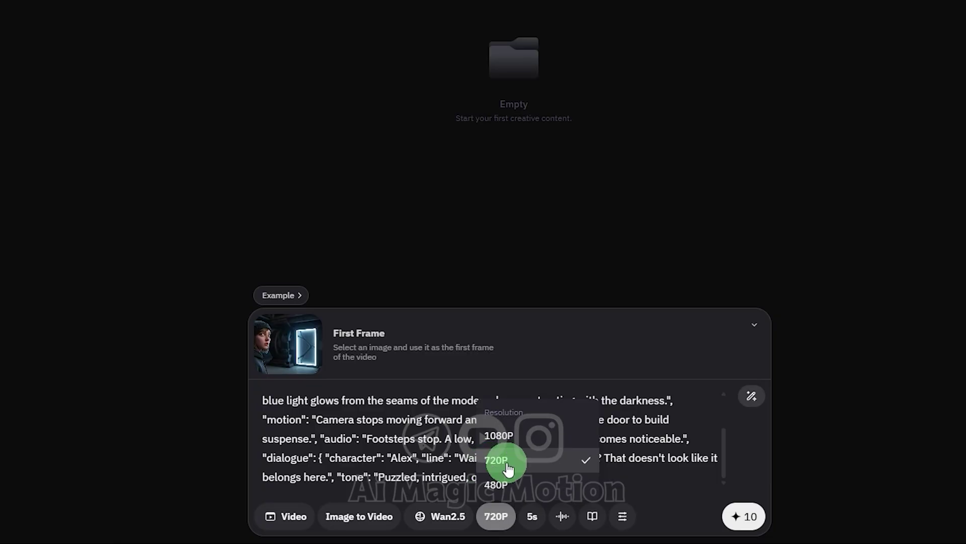
left_click(521, 441)
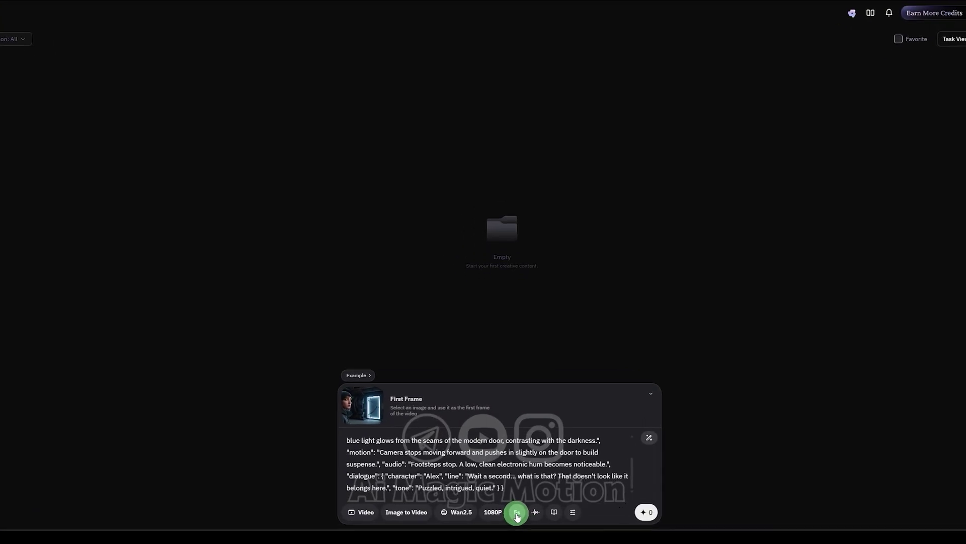
left_click(526, 518)
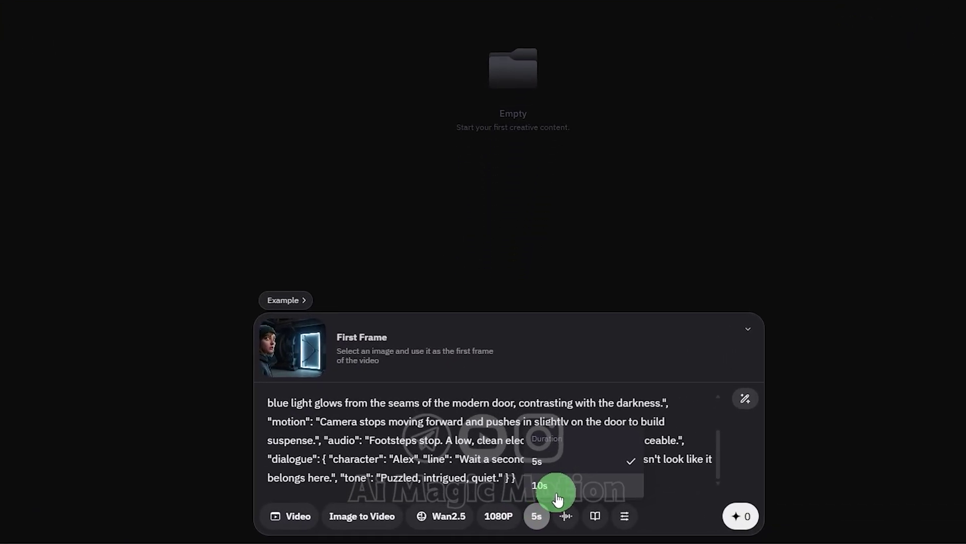
left_click(544, 498)
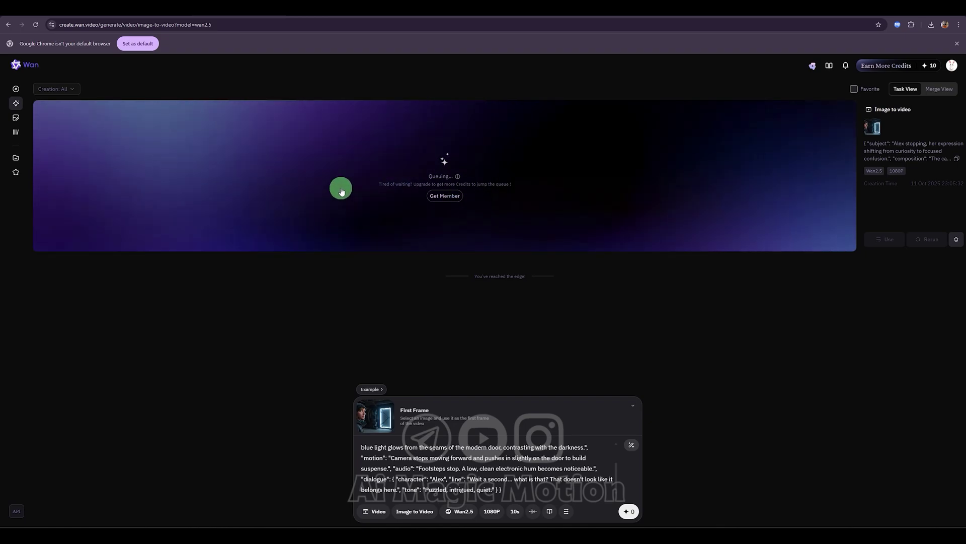
Return to the Whisk project showing the two neon-city doorway images.
left_click(134, 12)
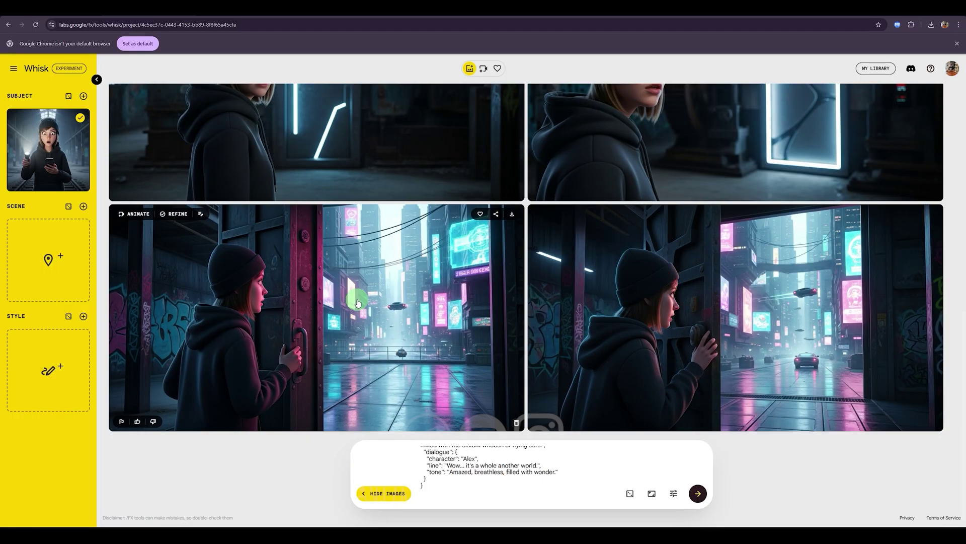
Copy the entire Prompt 3 JSON block from the prompts document.
left_click(274, 25)
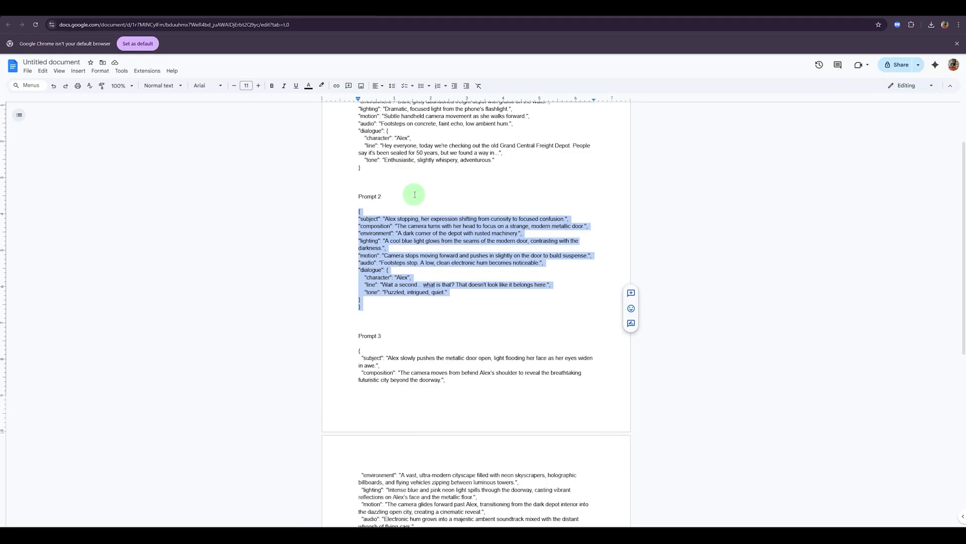
scroll(432, 362, "down", 4)
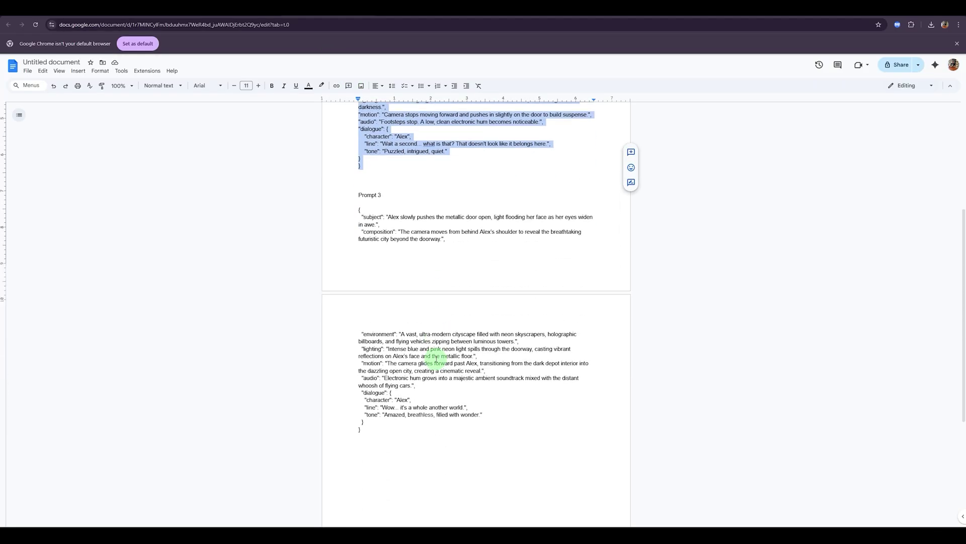
left_click_drag(380, 381, 343, 164)
right_click(373, 180)
left_click(382, 196)
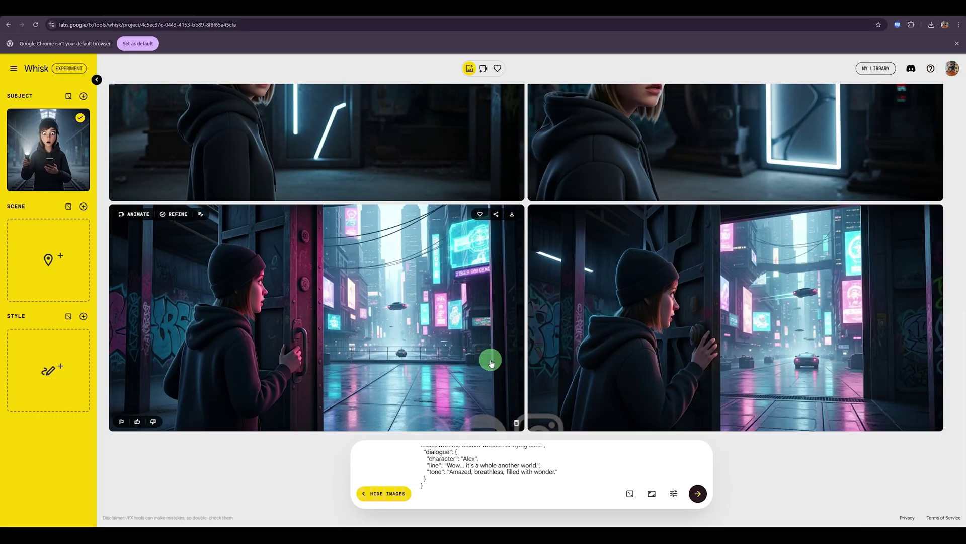
Animate the right-hand neon-city doorway image using the pasted Prompt 3 JSON.
scroll(492, 360, "up", 5)
scroll(686, 287, "down", 2)
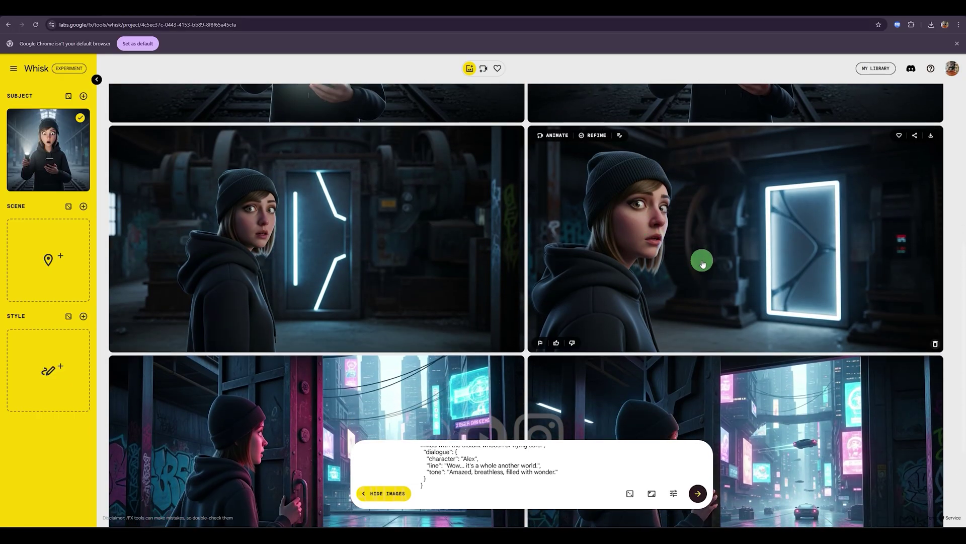
scroll(647, 292, "down", 3)
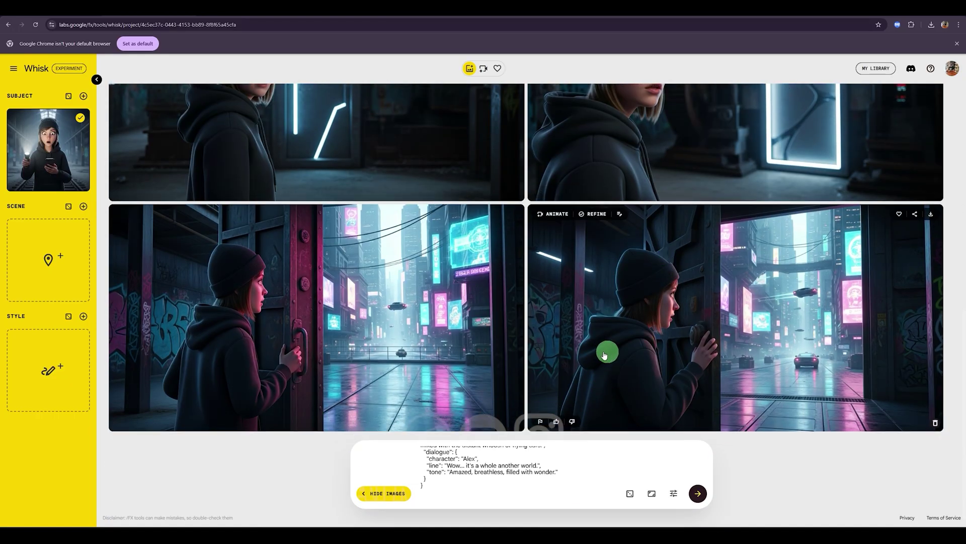
left_click(557, 215)
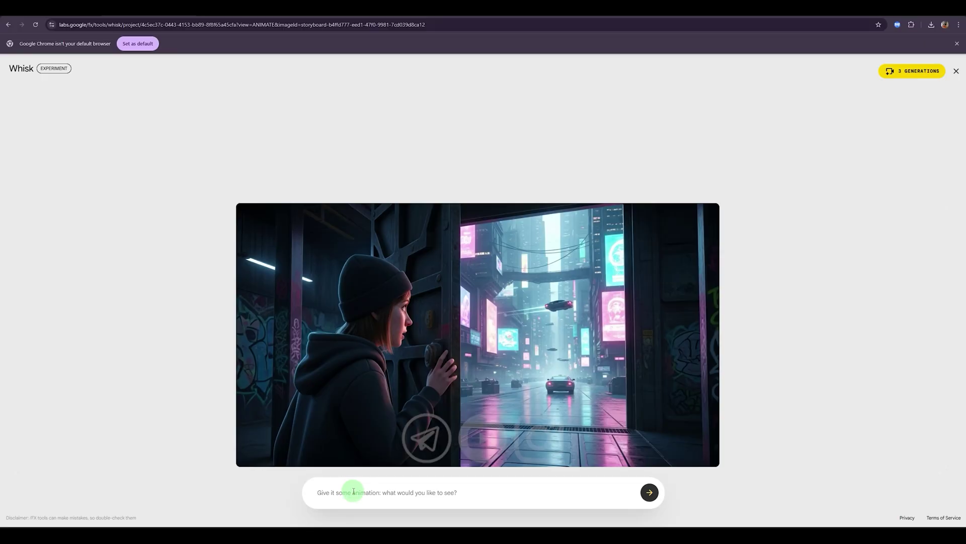
right_click(354, 490)
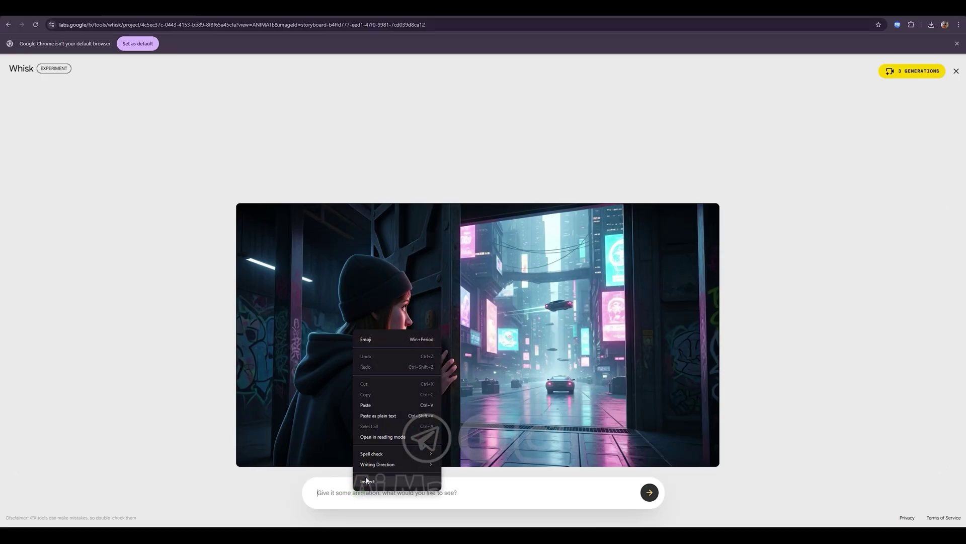
left_click(366, 405)
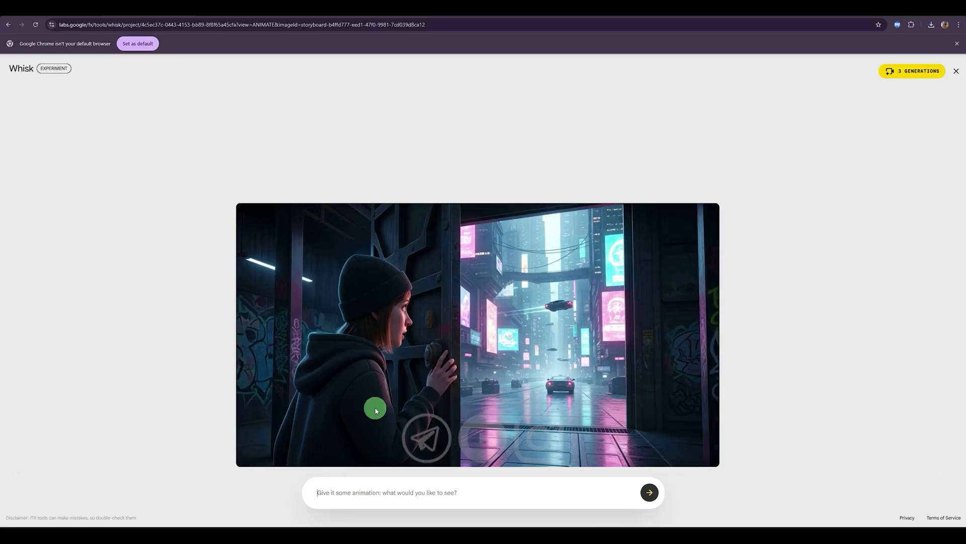
left_click(650, 477)
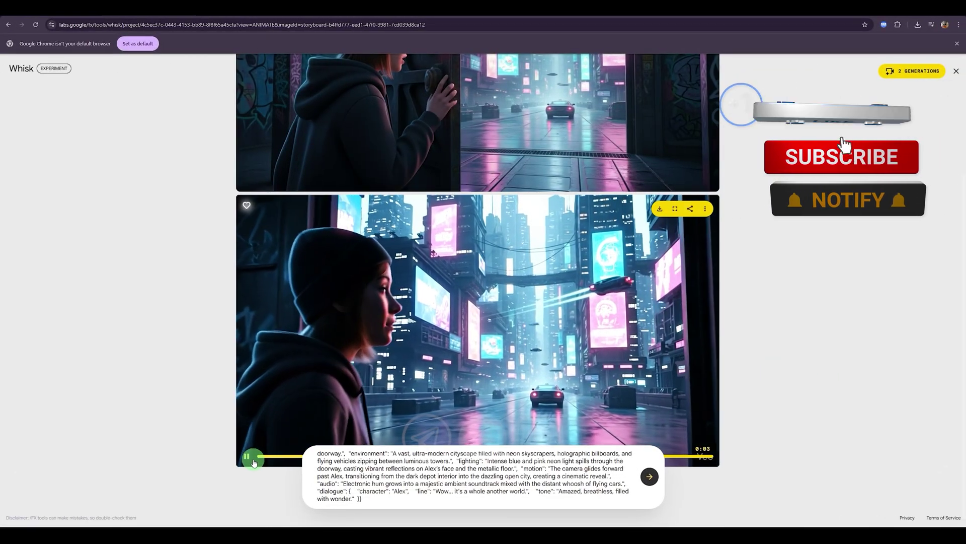
left_click(251, 458)
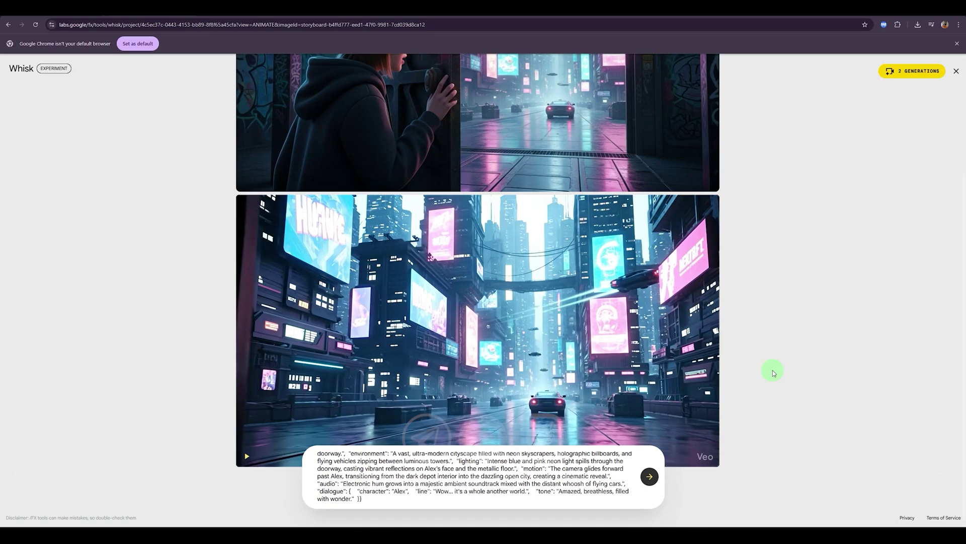
mouse_move(705, 458)
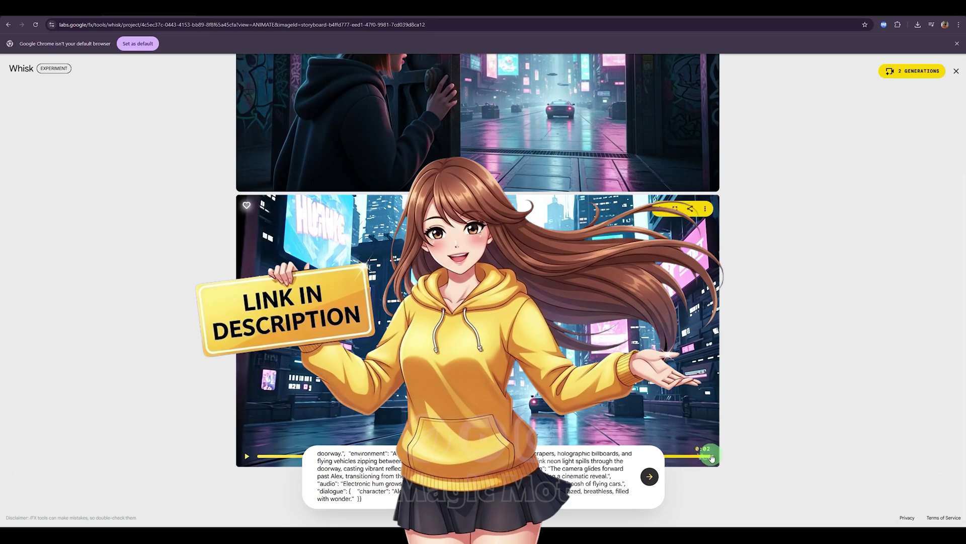